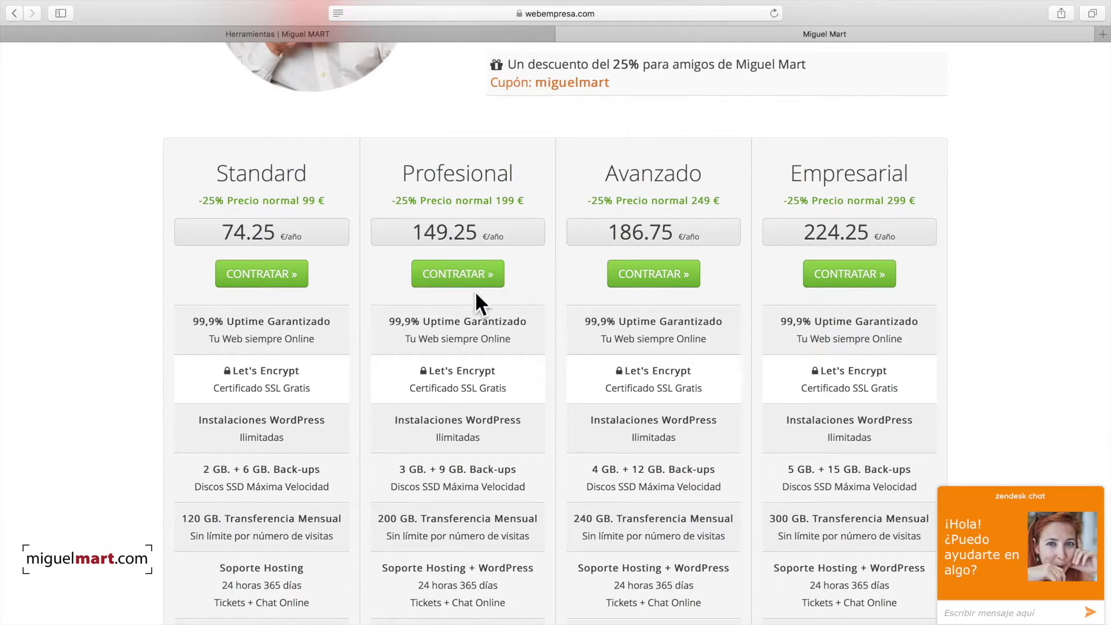
Step: Start ordering the Profesional hosting plan at its 25% discounted price
{"action": "left_click", "coordinate": [459, 279]}
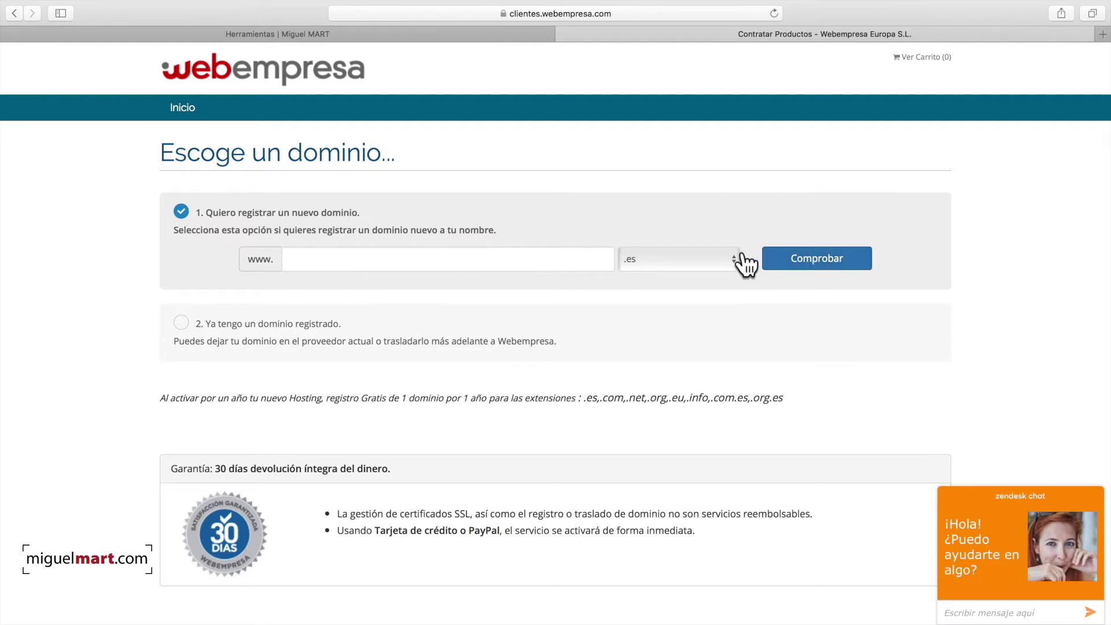
Step: Use the already registered domain creative.es for the Hosting WordPress 3GB order
{"action": "left_click", "coordinate": [182, 324]}
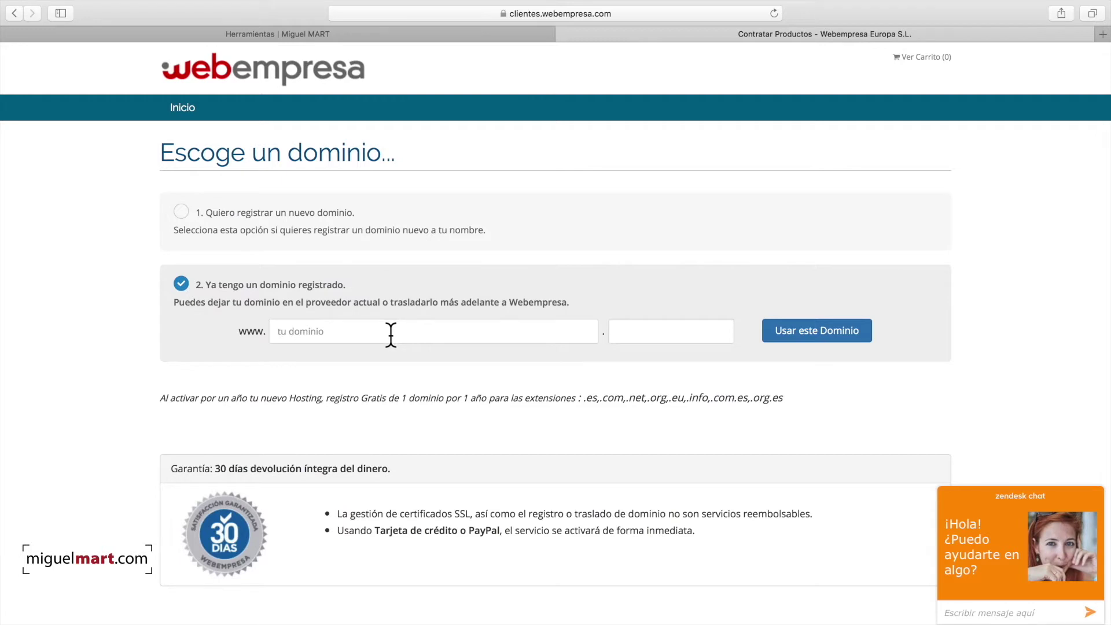
{"action": "type", "text": "creative"}
{"action": "key", "text": "Tab"}
{"action": "type", "text": "es"}
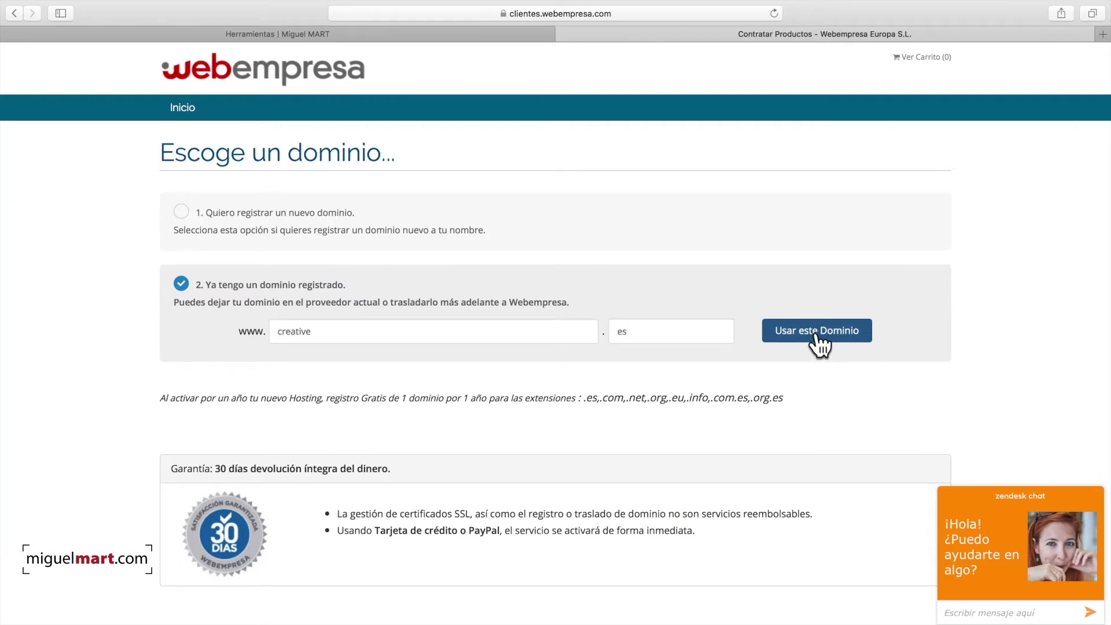
{"action": "left_click", "coordinate": [826, 343]}
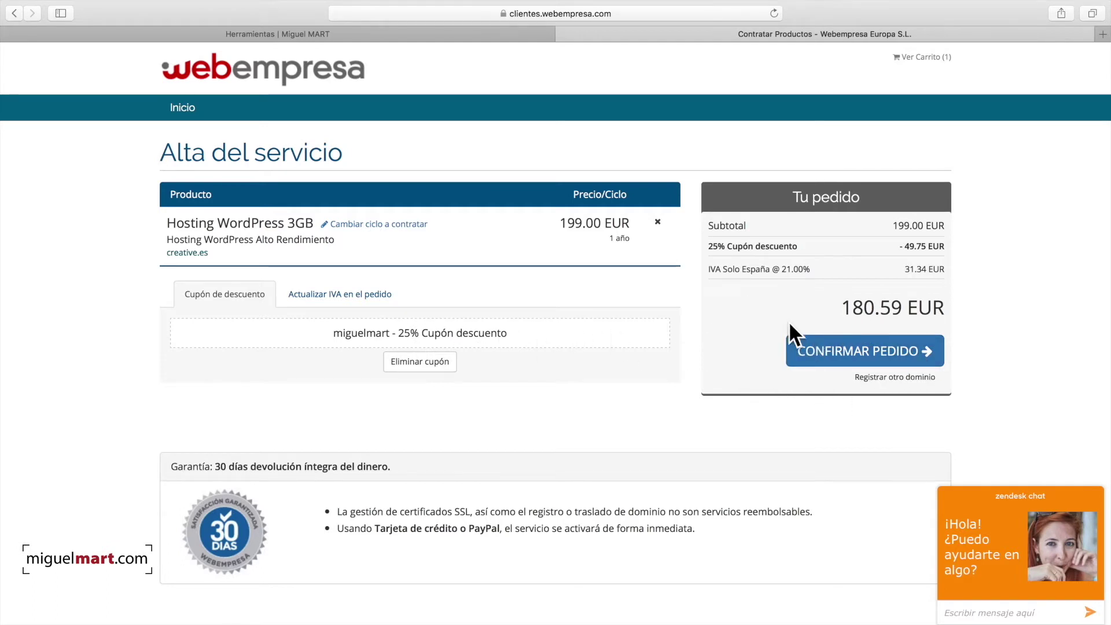
Step: Confirm the 180.59 EUR order and scroll down the checkout form to the payment options
{"action": "left_click", "coordinate": [875, 357]}
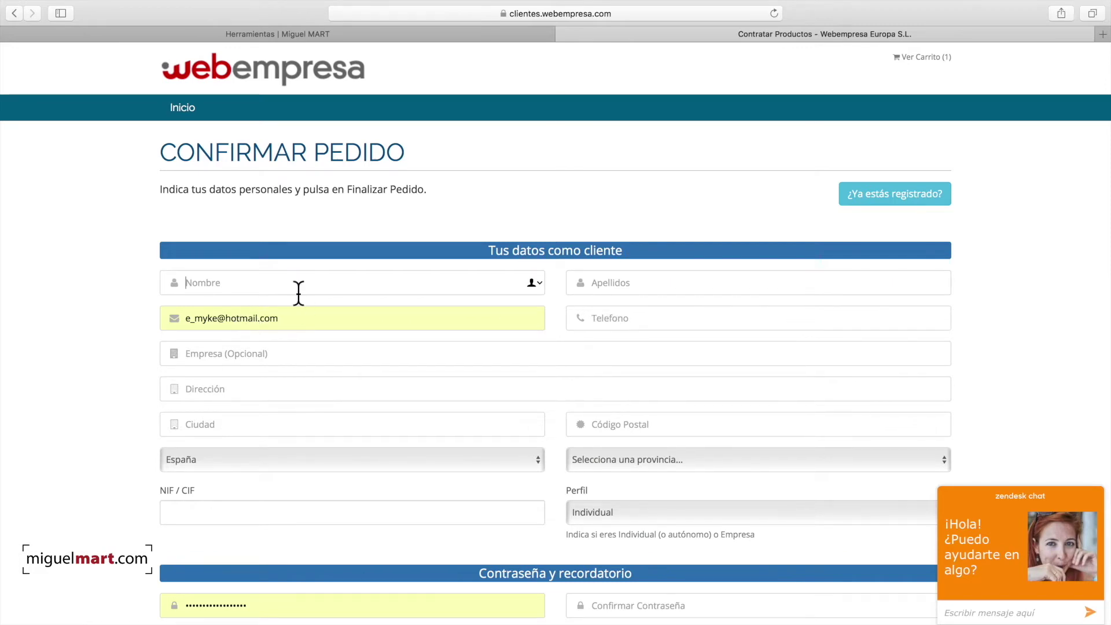
{"action": "scroll", "coordinate": [857, 304], "scroll_direction": "down", "scroll_amount": 5}
{"action": "scroll", "coordinate": [874, 306], "scroll_direction": "up", "scroll_amount": 6}
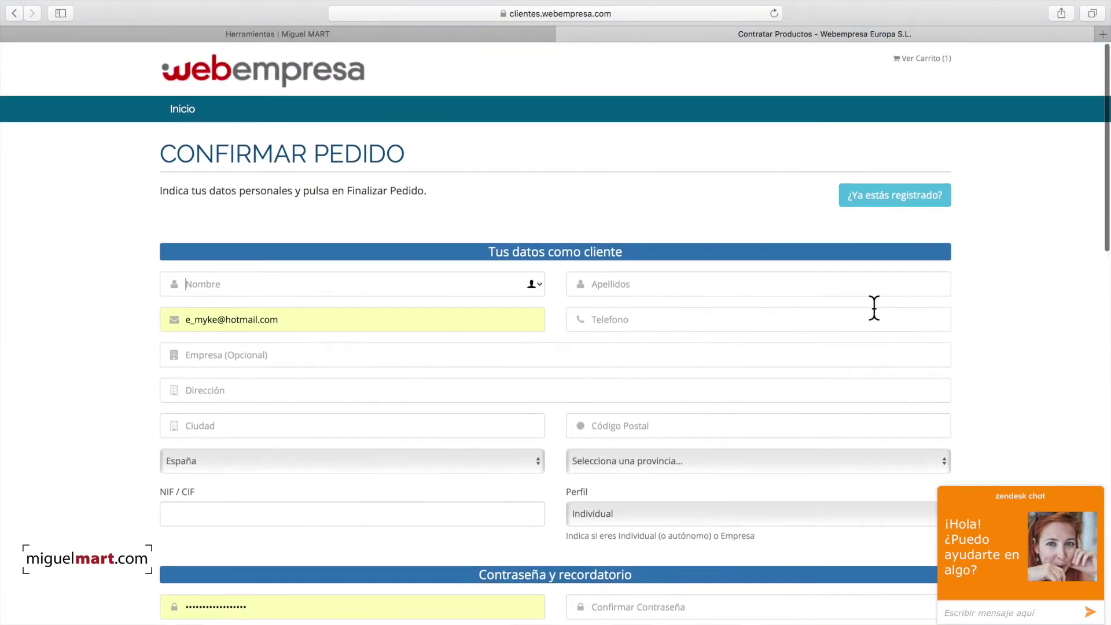
{"action": "scroll", "coordinate": [874, 307], "scroll_direction": "down", "scroll_amount": 8}
{"action": "scroll", "coordinate": [874, 307], "scroll_direction": "down", "scroll_amount": 3}
{"action": "scroll", "coordinate": [874, 307], "scroll_direction": "up", "scroll_amount": 8}
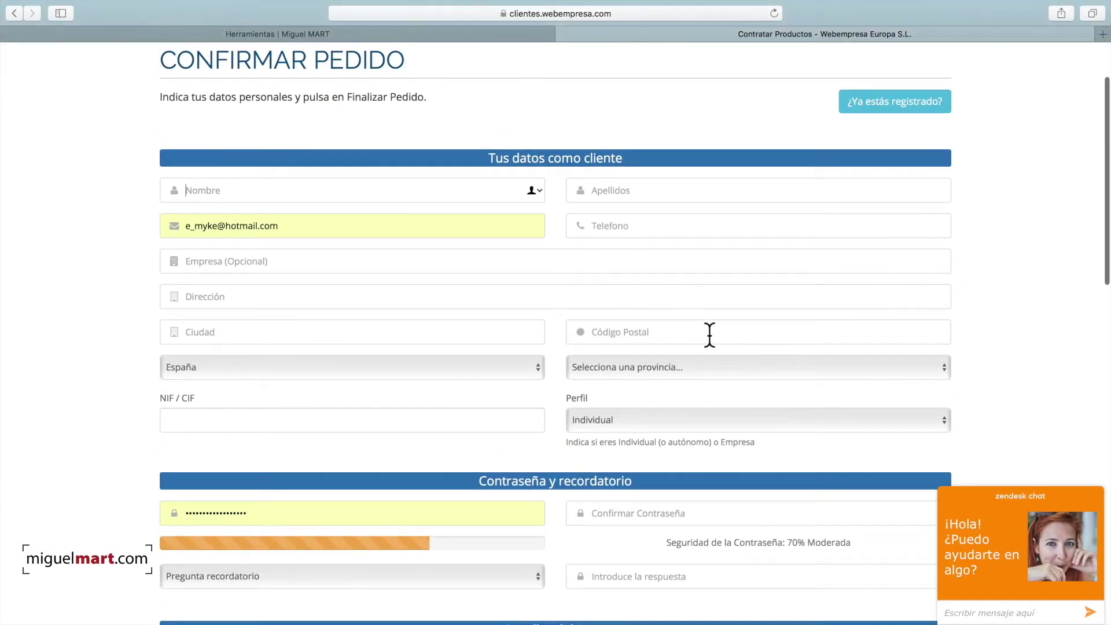
{"action": "scroll", "coordinate": [709, 334], "scroll_direction": "down", "scroll_amount": 5}
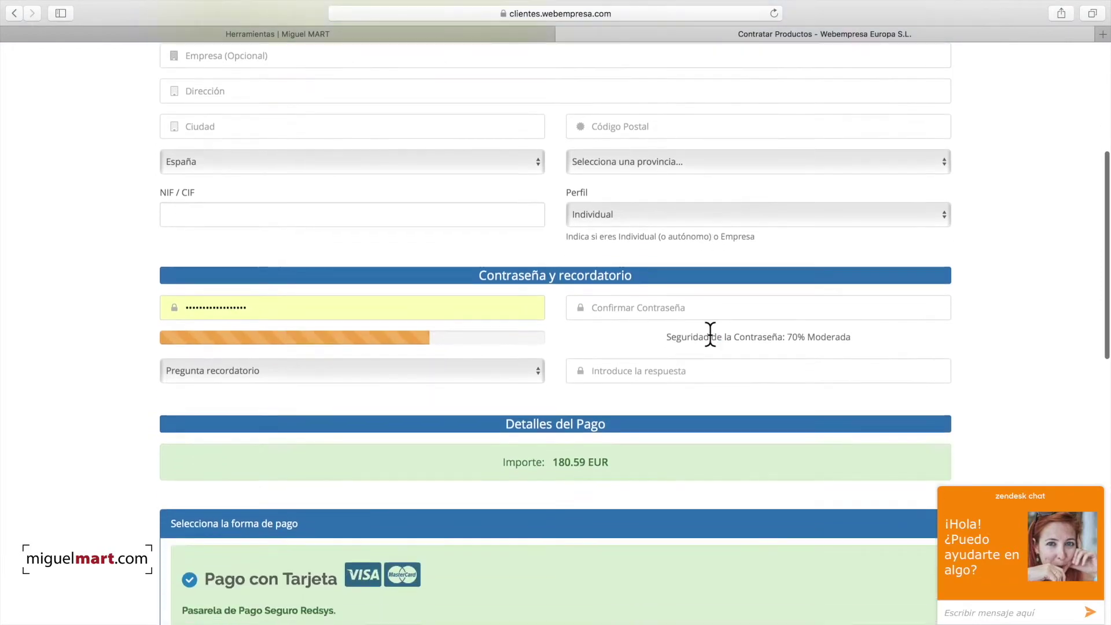
{"action": "scroll", "coordinate": [710, 334], "scroll_direction": "down", "scroll_amount": 1}
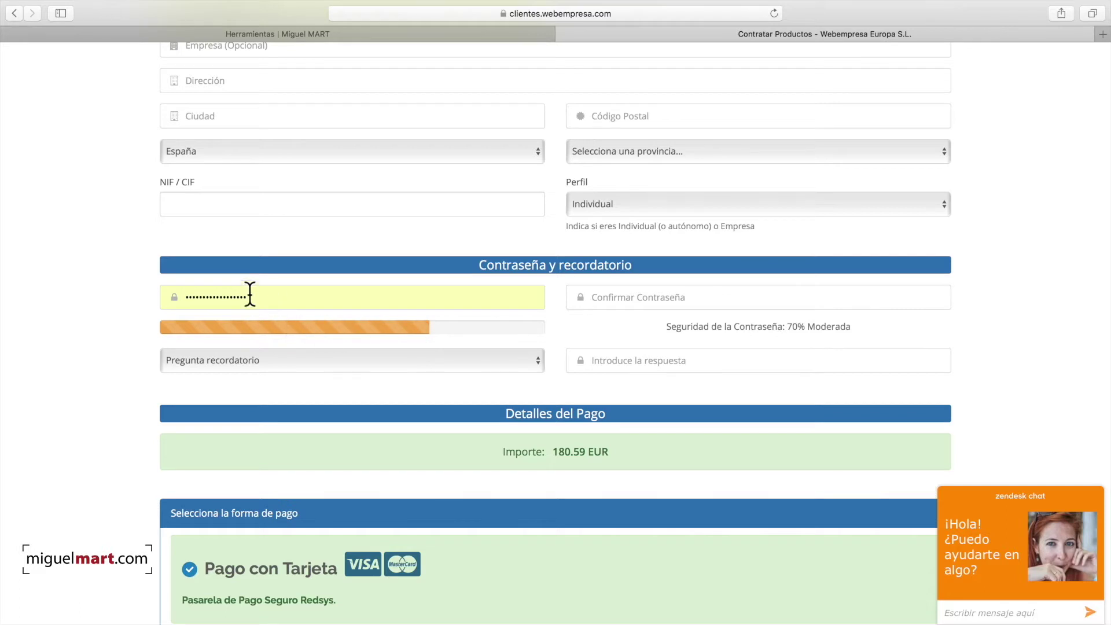
{"action": "scroll", "coordinate": [862, 328], "scroll_direction": "down", "scroll_amount": 5}
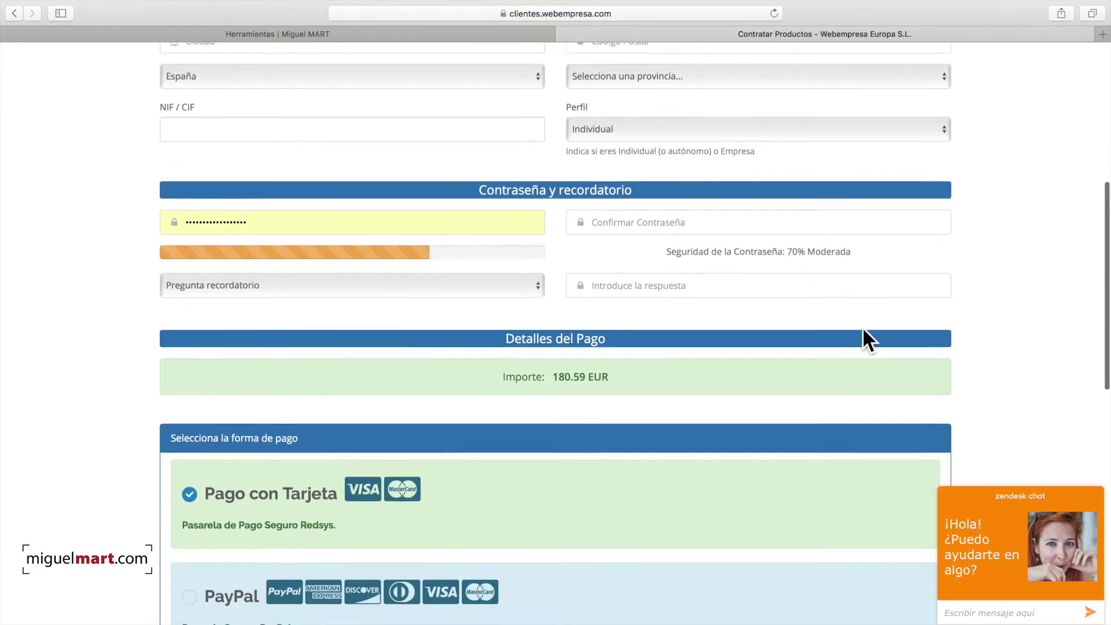
{"action": "scroll", "coordinate": [862, 327], "scroll_direction": "down", "scroll_amount": 3}
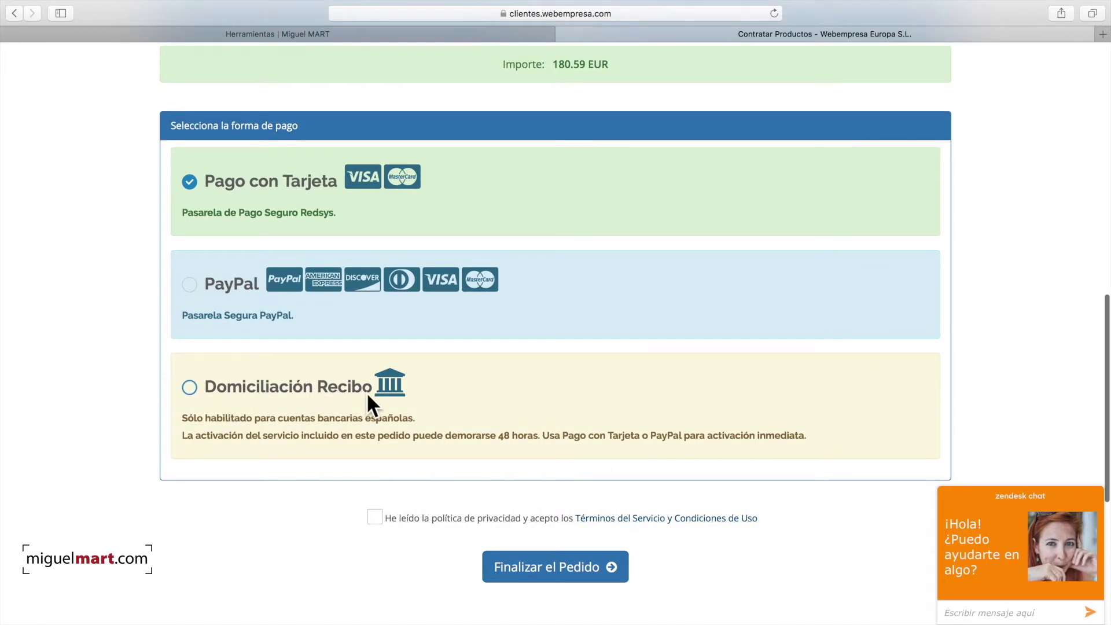
Step: Choose Pago con Tarjeta, accept the privacy policy and terms, and finalise the order
{"action": "left_click", "coordinate": [194, 396]}
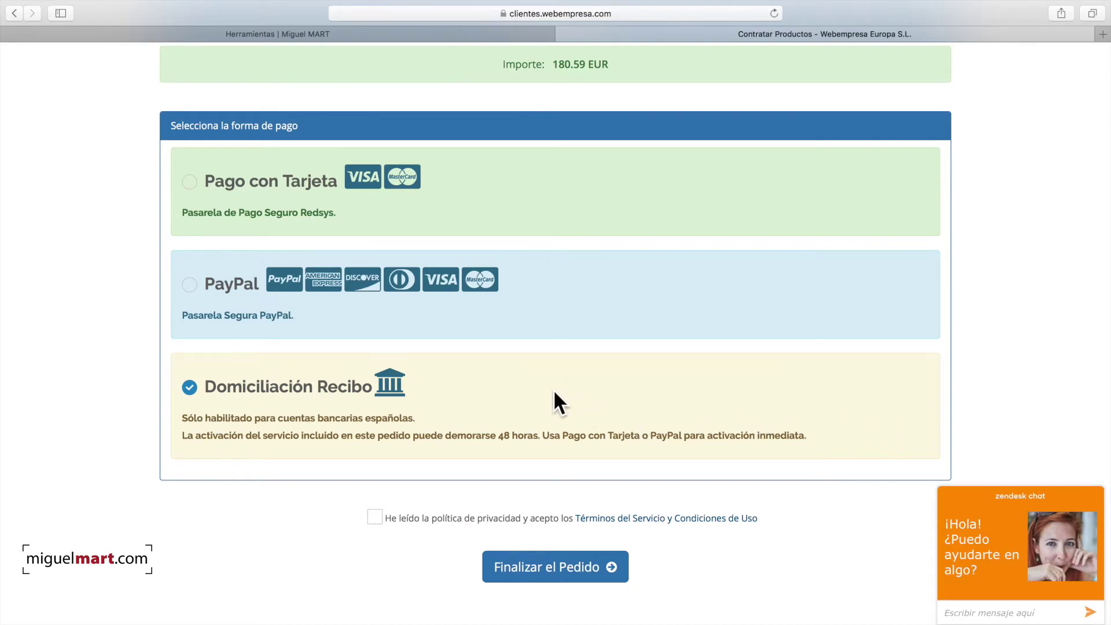
{"action": "left_click", "coordinate": [189, 184]}
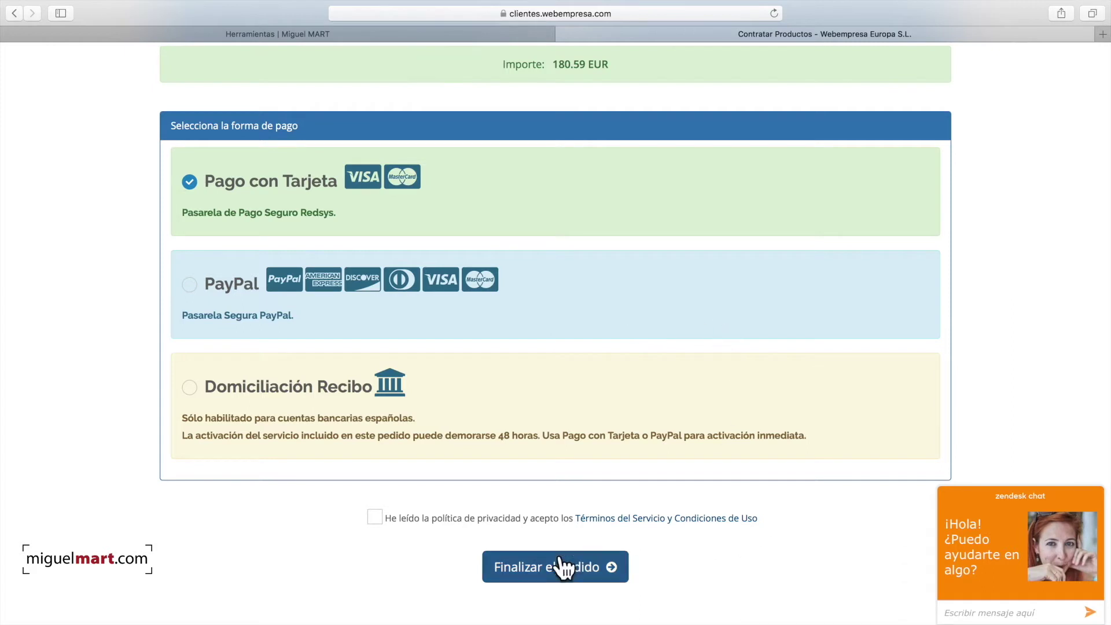
{"action": "left_click", "coordinate": [376, 518]}
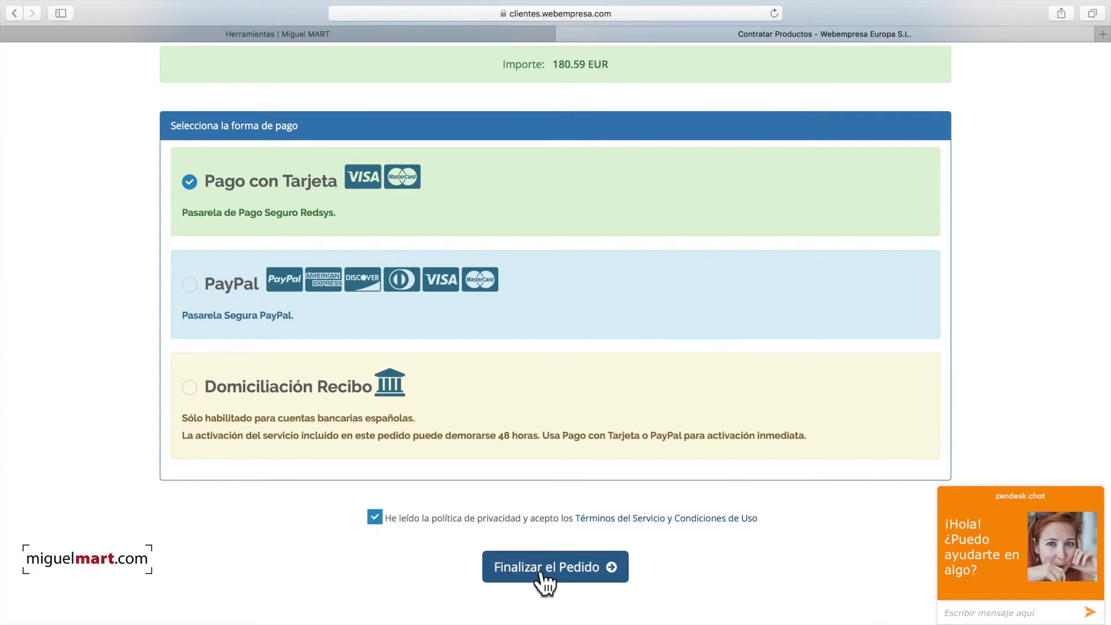
{"action": "left_click", "coordinate": [570, 576]}
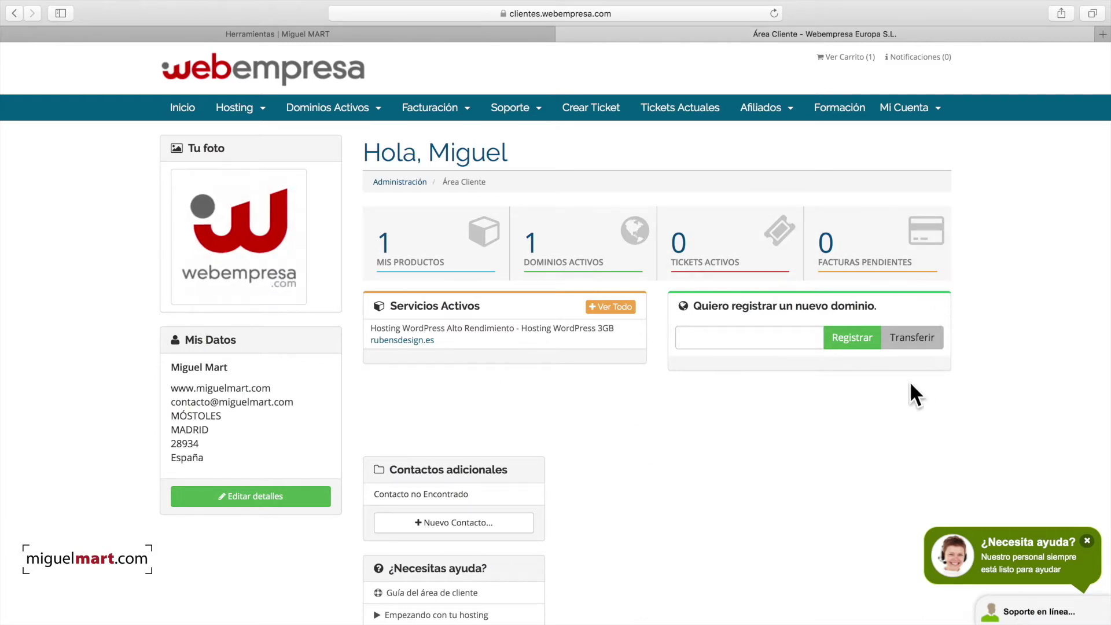
Step: Open the rubensdesign.es hosting from Mis Productos and launch its cPanel
{"action": "scroll", "coordinate": [736, 408], "scroll_direction": "down", "scroll_amount": 3}
{"action": "scroll", "coordinate": [735, 408], "scroll_direction": "up", "scroll_amount": 3}
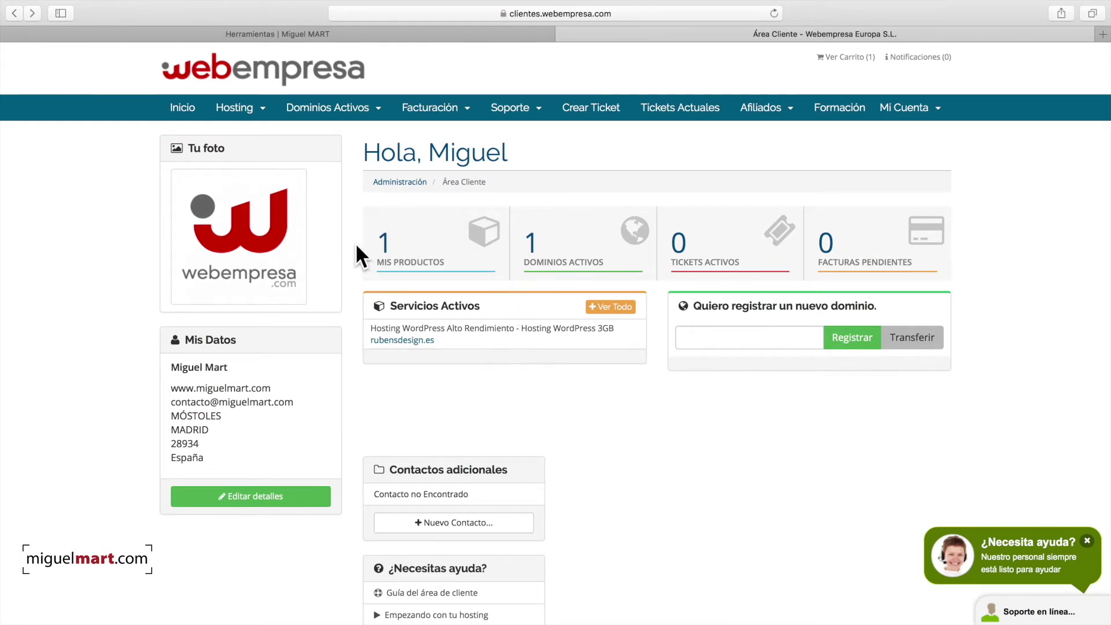
{"action": "left_click", "coordinate": [457, 239]}
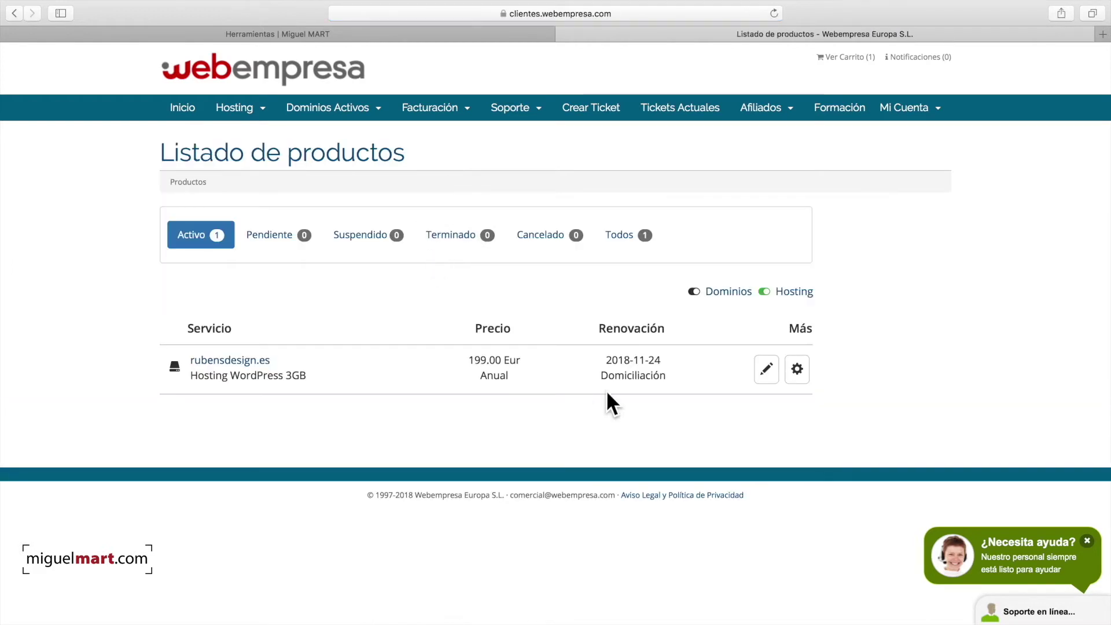
{"action": "left_click", "coordinate": [798, 369]}
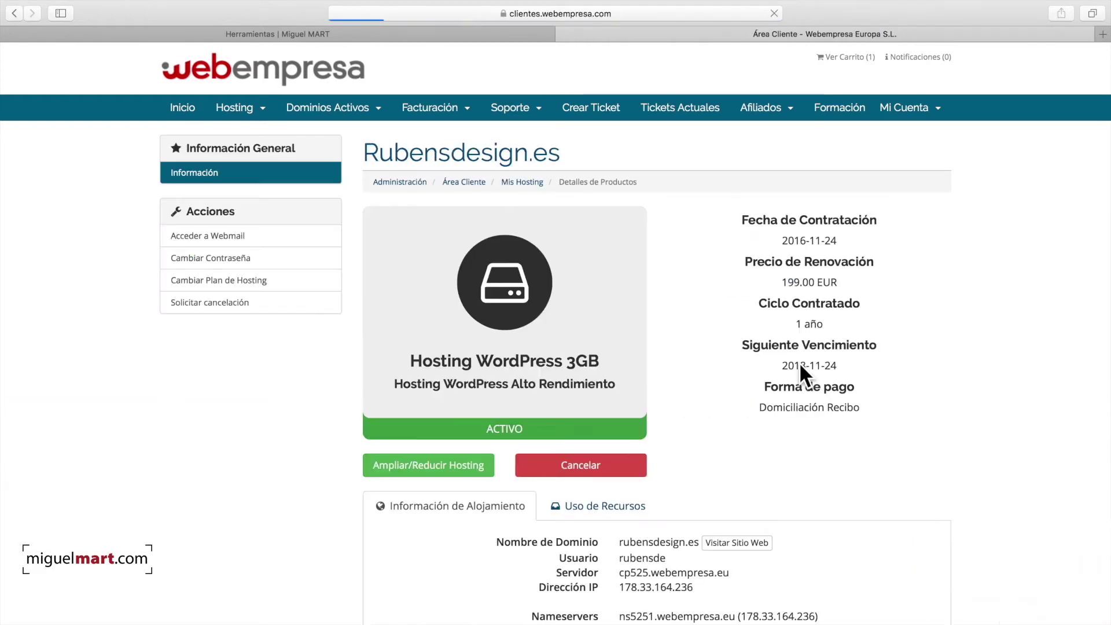
{"action": "scroll", "coordinate": [735, 382], "scroll_direction": "down", "scroll_amount": 7}
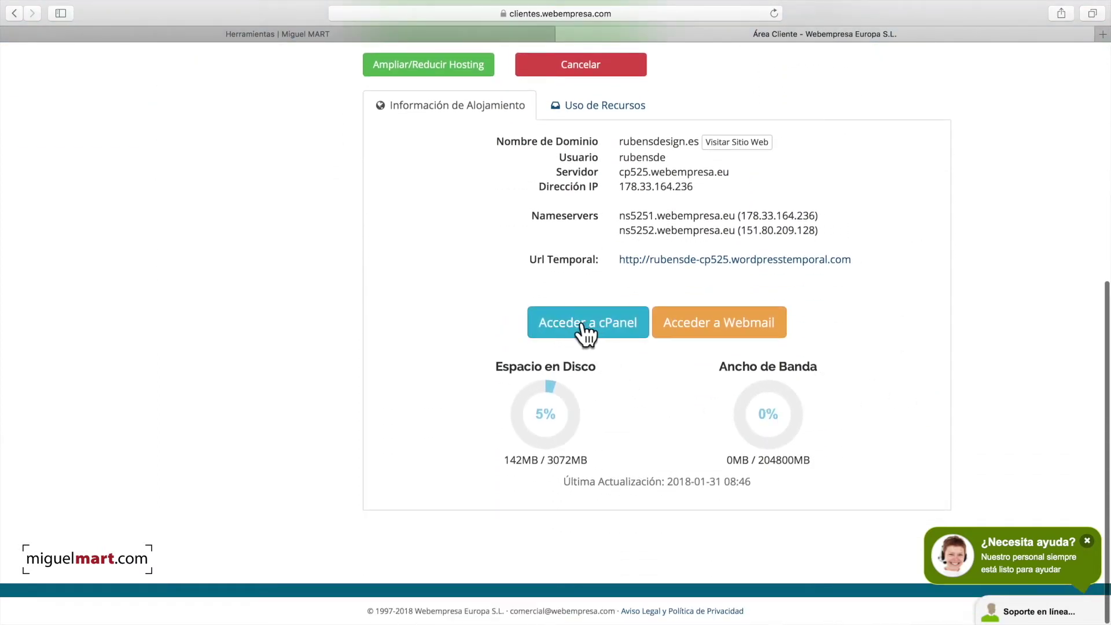
{"action": "left_click", "coordinate": [583, 326]}
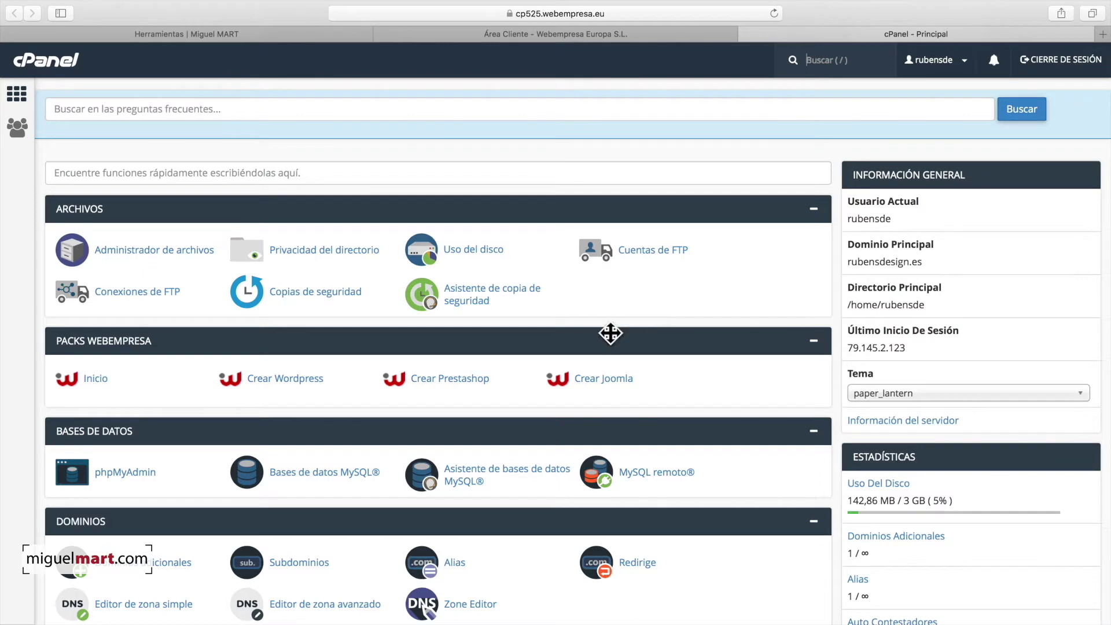
Step: Browse the Packs Webempresa WordPress packs down to the plain Pack Wordpress
{"action": "left_click", "coordinate": [96, 382]}
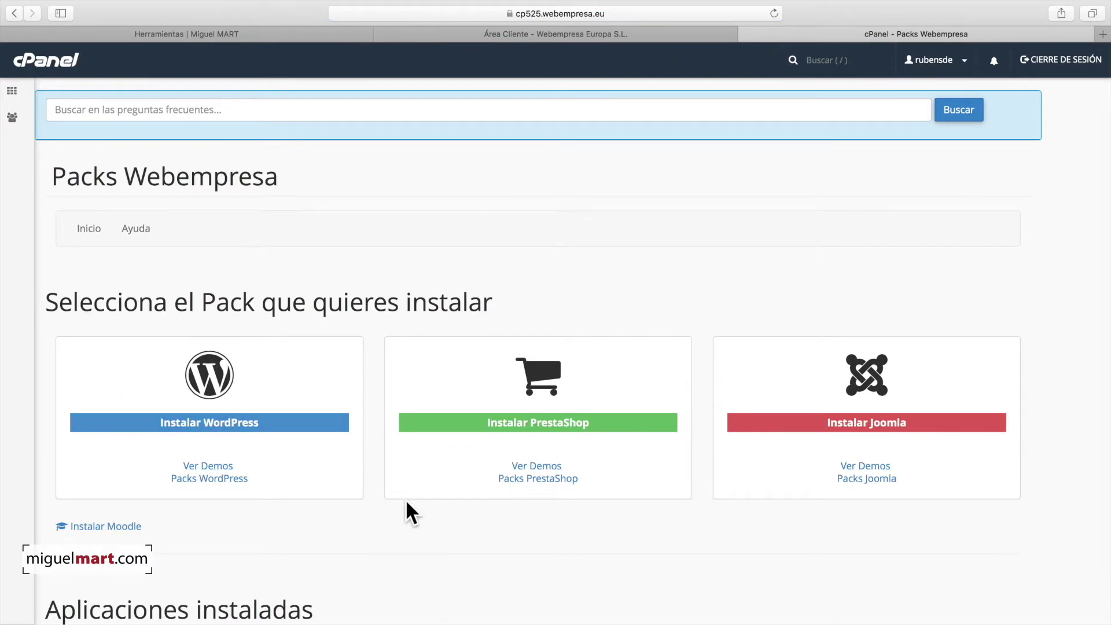
{"action": "scroll", "coordinate": [407, 503], "scroll_direction": "down", "scroll_amount": 5}
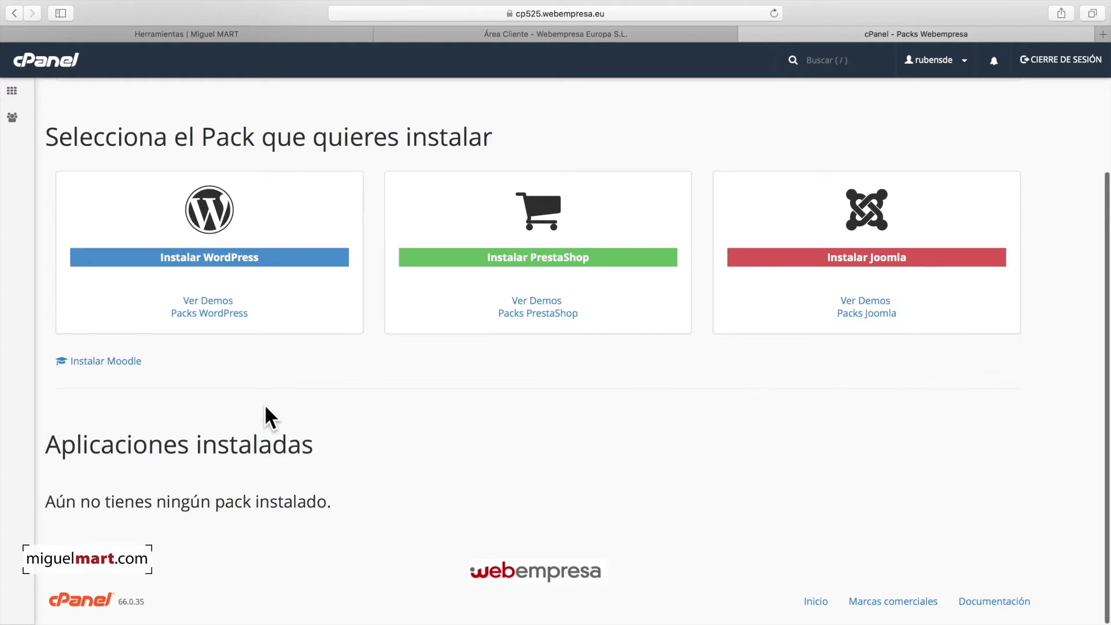
{"action": "left_click", "coordinate": [212, 258]}
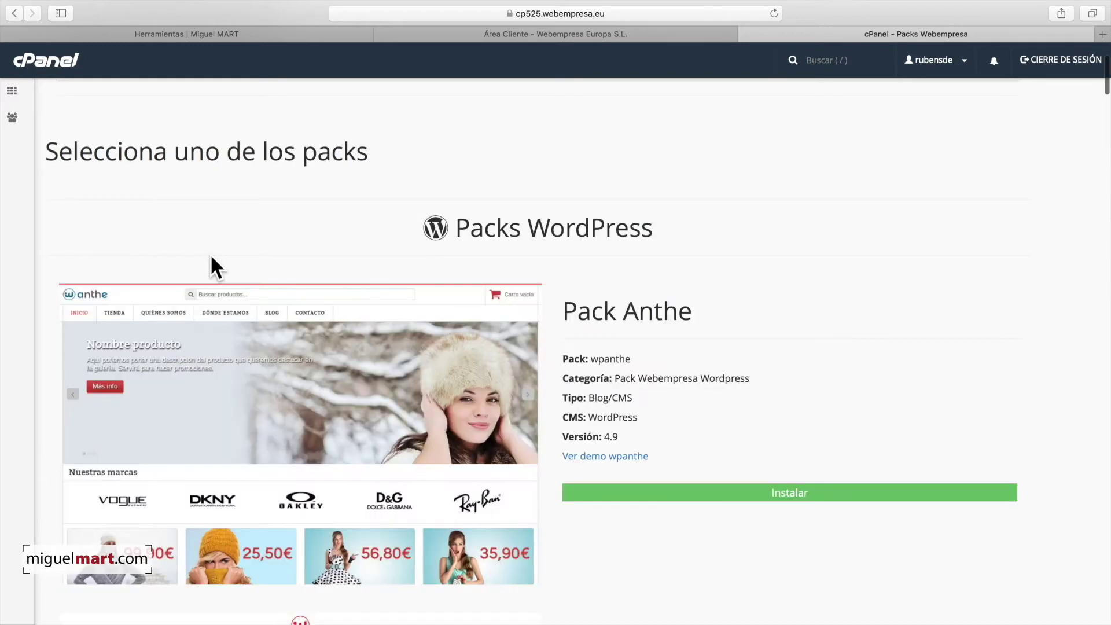
{"action": "scroll", "coordinate": [869, 342], "scroll_direction": "down", "scroll_amount": 4}
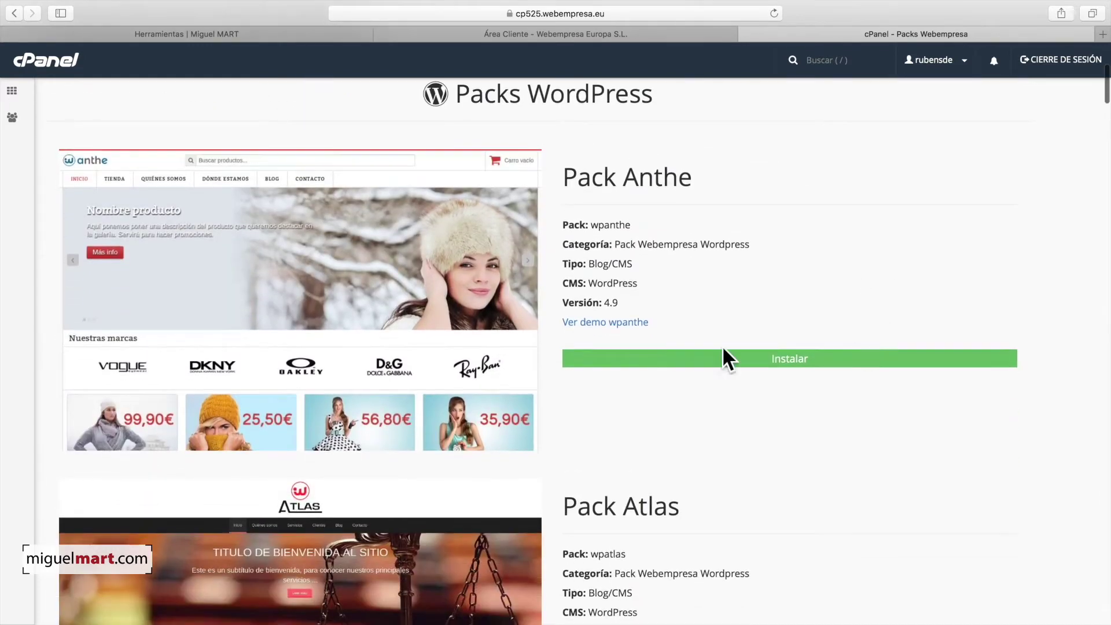
{"action": "scroll", "coordinate": [880, 434], "scroll_direction": "down", "scroll_amount": 10}
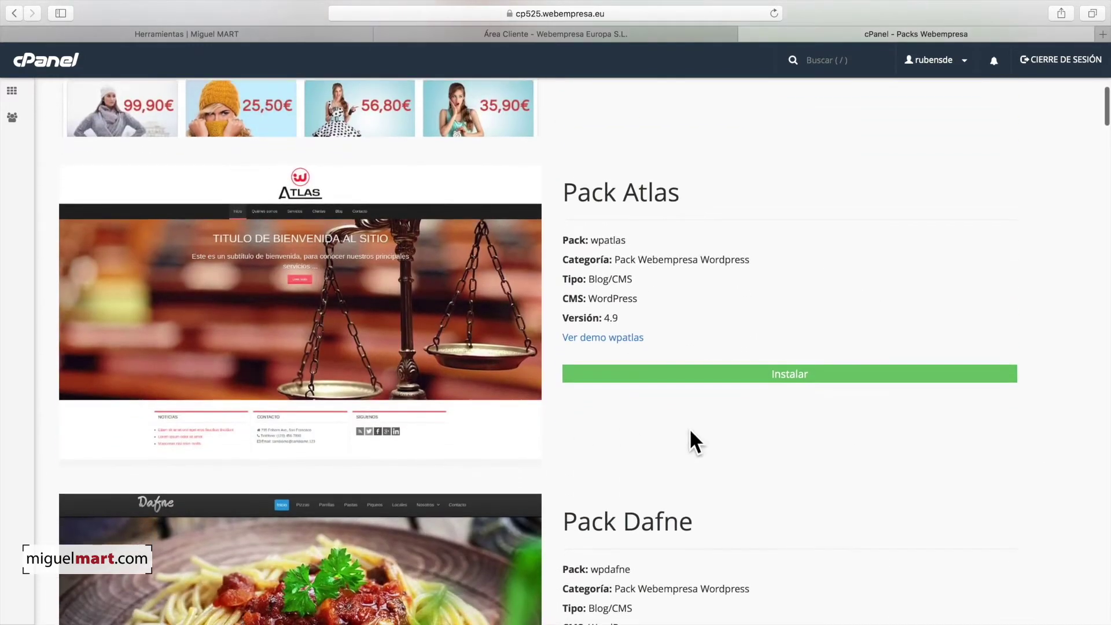
{"action": "scroll", "coordinate": [666, 364], "scroll_direction": "down", "scroll_amount": 20}
{"action": "scroll", "coordinate": [722, 367], "scroll_direction": "down", "scroll_amount": 20}
{"action": "scroll", "coordinate": [722, 366], "scroll_direction": "down", "scroll_amount": 20}
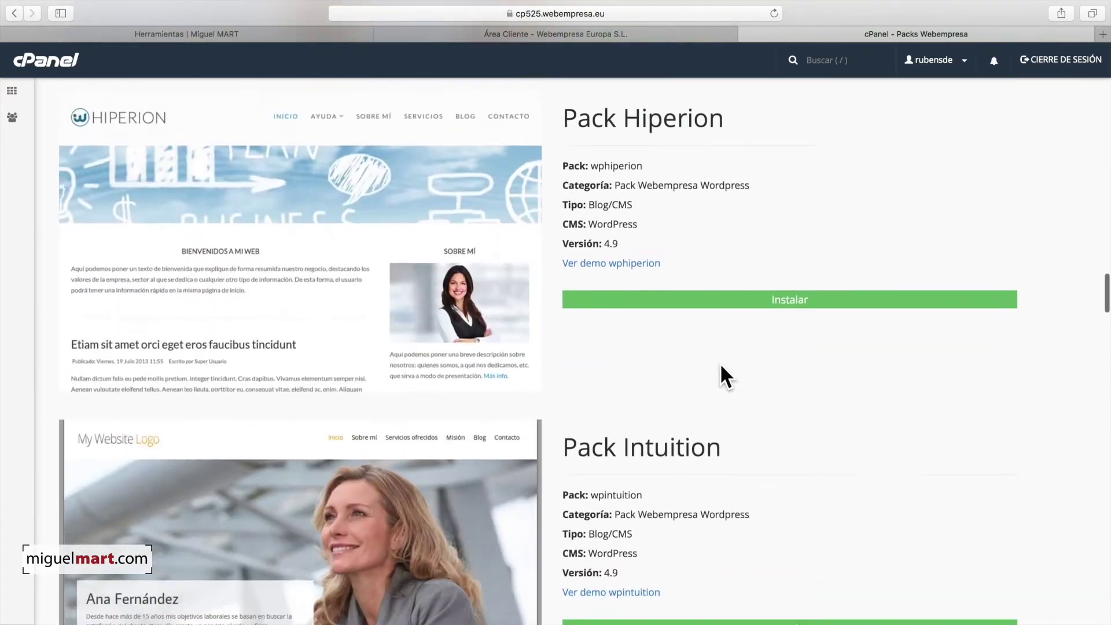
{"action": "scroll", "coordinate": [722, 370], "scroll_direction": "down", "scroll_amount": 20}
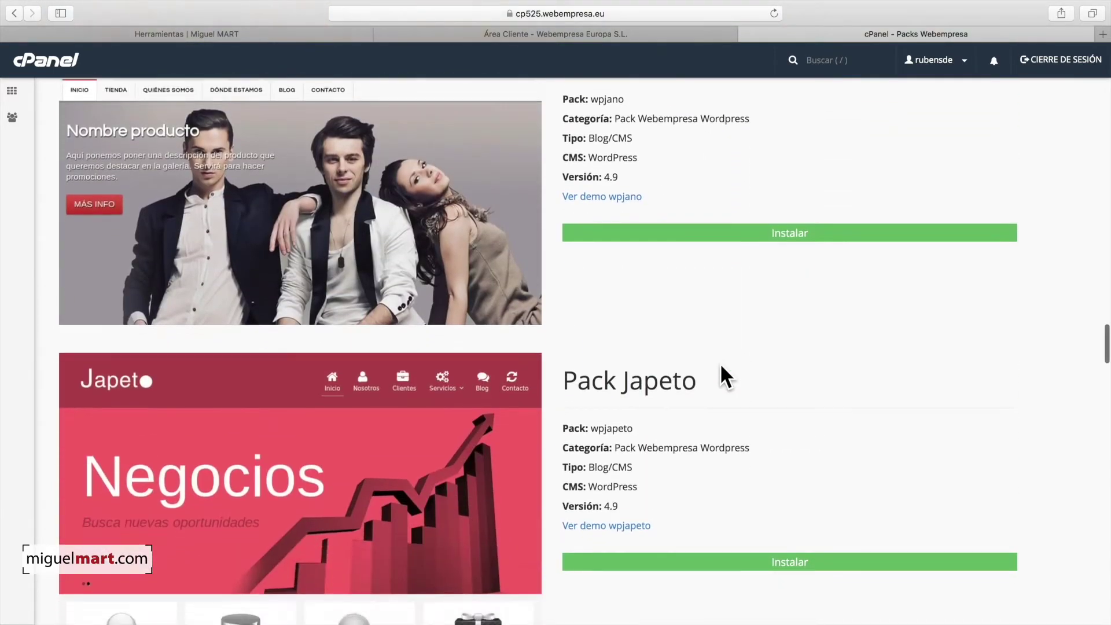
{"action": "scroll", "coordinate": [721, 367], "scroll_direction": "down", "scroll_amount": 20}
{"action": "scroll", "coordinate": [721, 366], "scroll_direction": "down", "scroll_amount": 20}
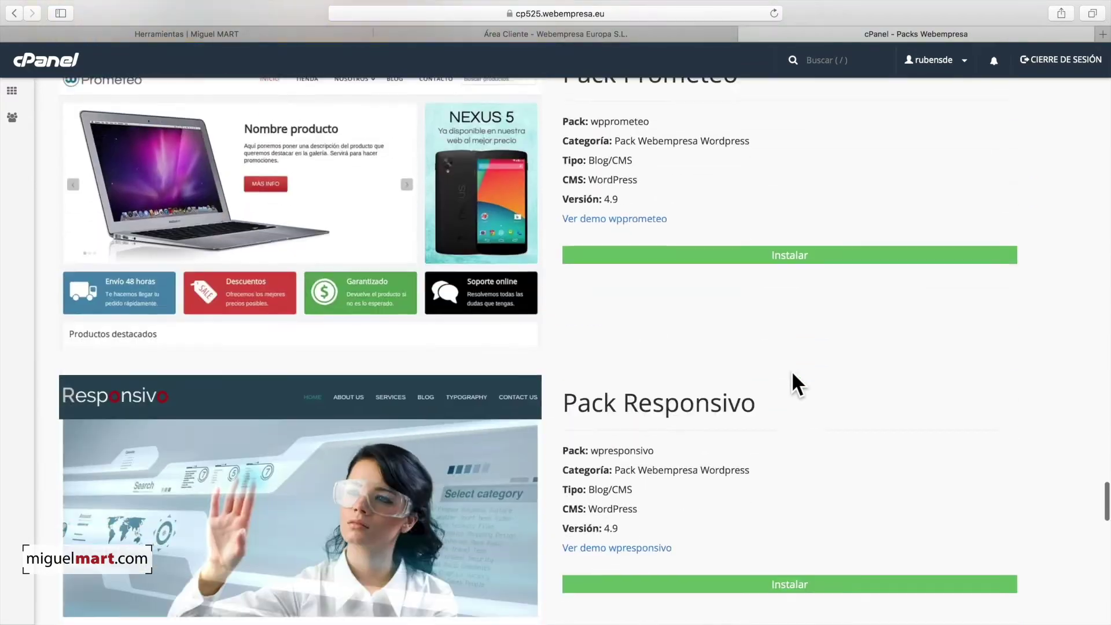
{"action": "scroll", "coordinate": [793, 375], "scroll_direction": "down", "scroll_amount": 20}
{"action": "scroll", "coordinate": [792, 374], "scroll_direction": "down", "scroll_amount": 20}
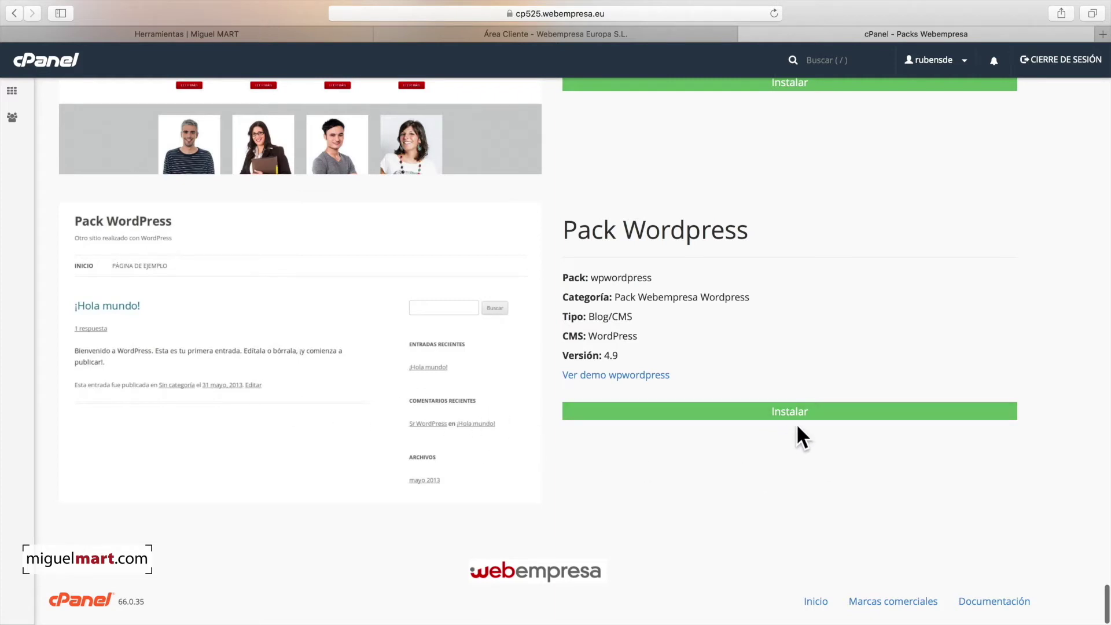
Step: Open the Pack Wordpress install form and name the site 'Mi Web'
{"action": "left_click", "coordinate": [783, 411]}
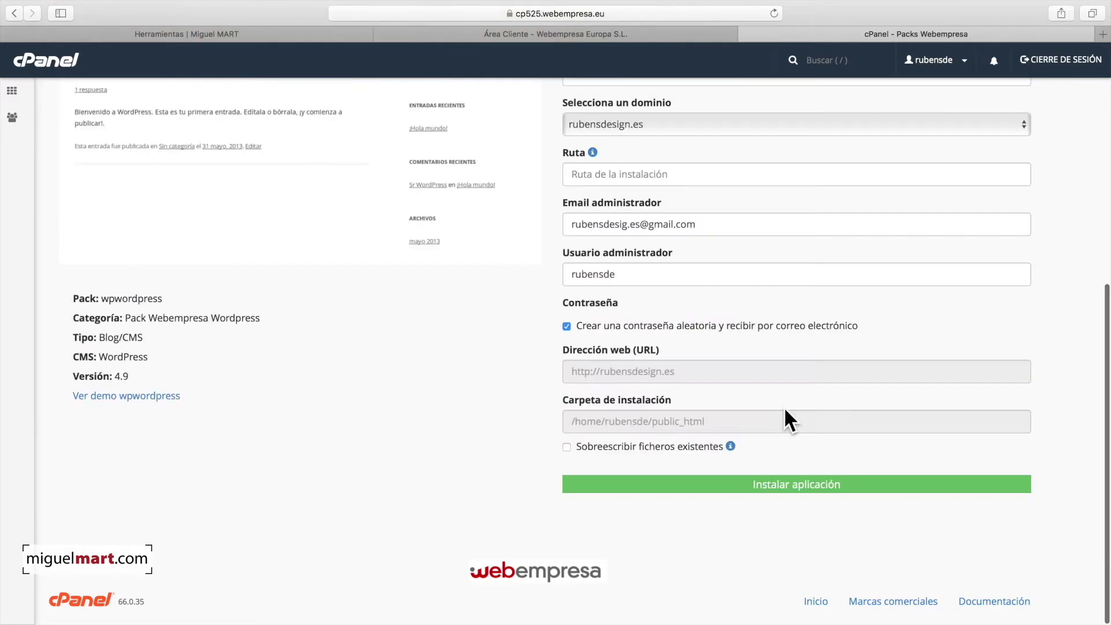
{"action": "scroll", "coordinate": [682, 138], "scroll_direction": "up", "scroll_amount": 5}
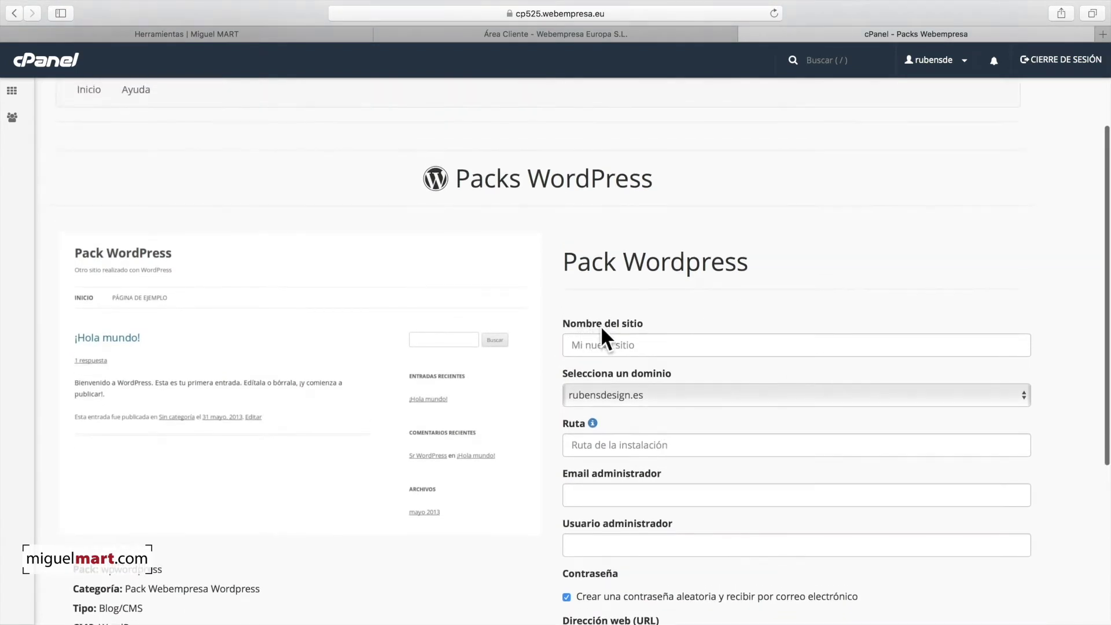
{"action": "left_click", "coordinate": [614, 345]}
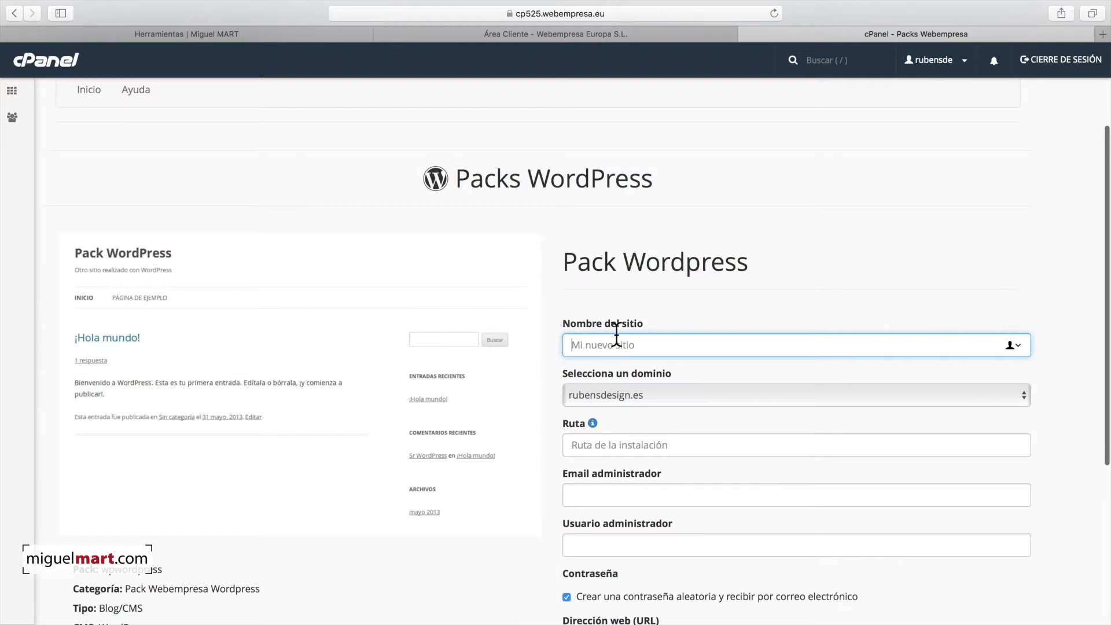
{"action": "type", "text": "Mi Web"}
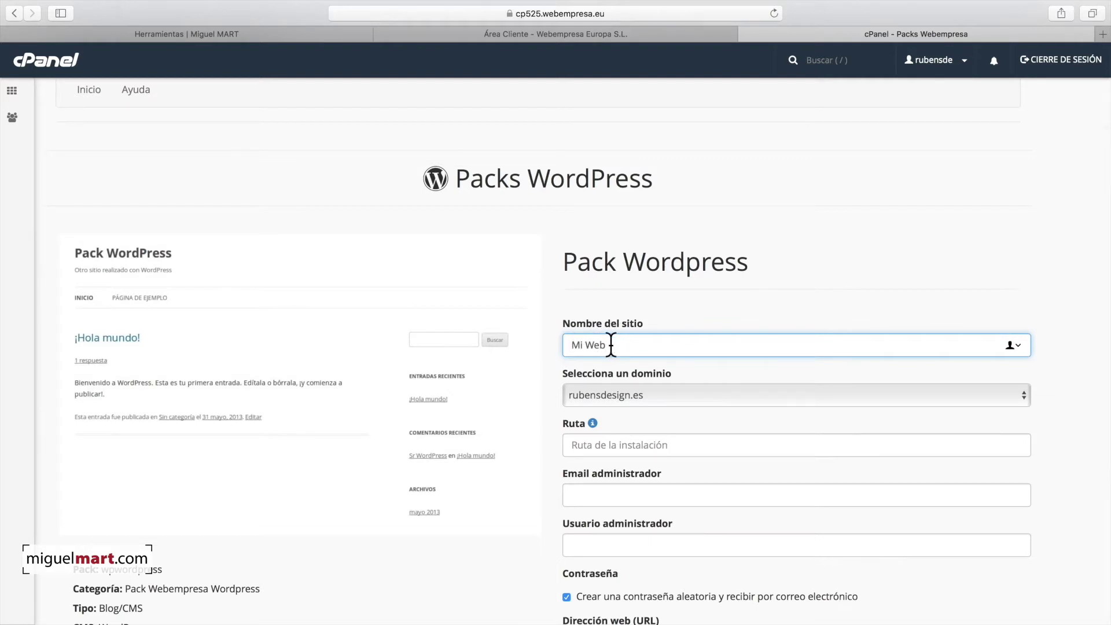
{"action": "scroll", "coordinate": [676, 347], "scroll_direction": "down", "scroll_amount": 3}
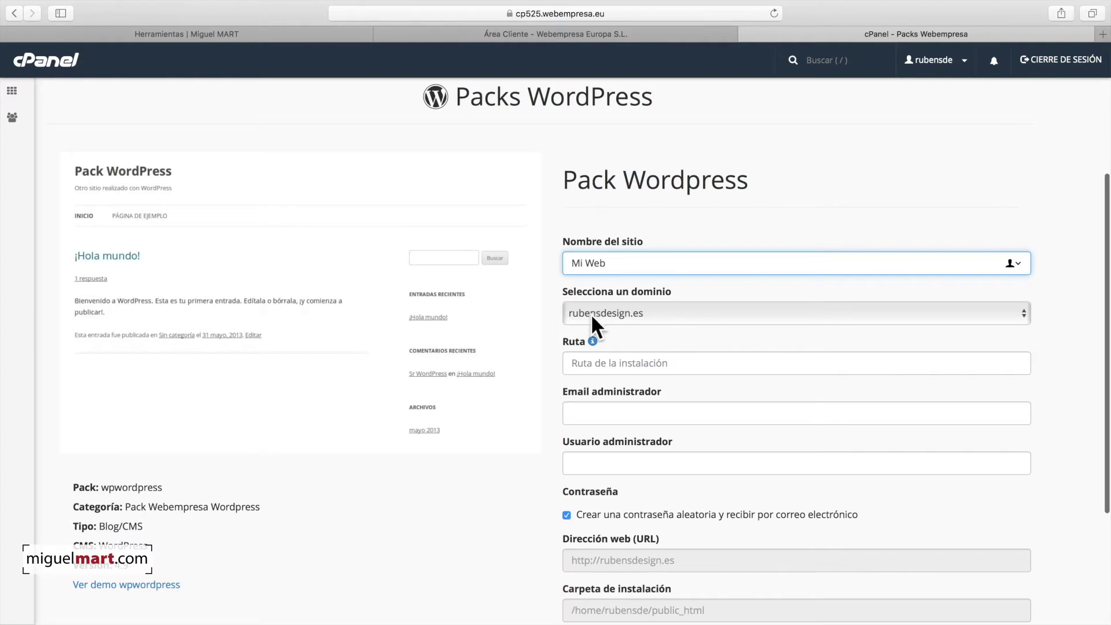
{"action": "scroll", "coordinate": [592, 316], "scroll_direction": "down", "scroll_amount": 1}
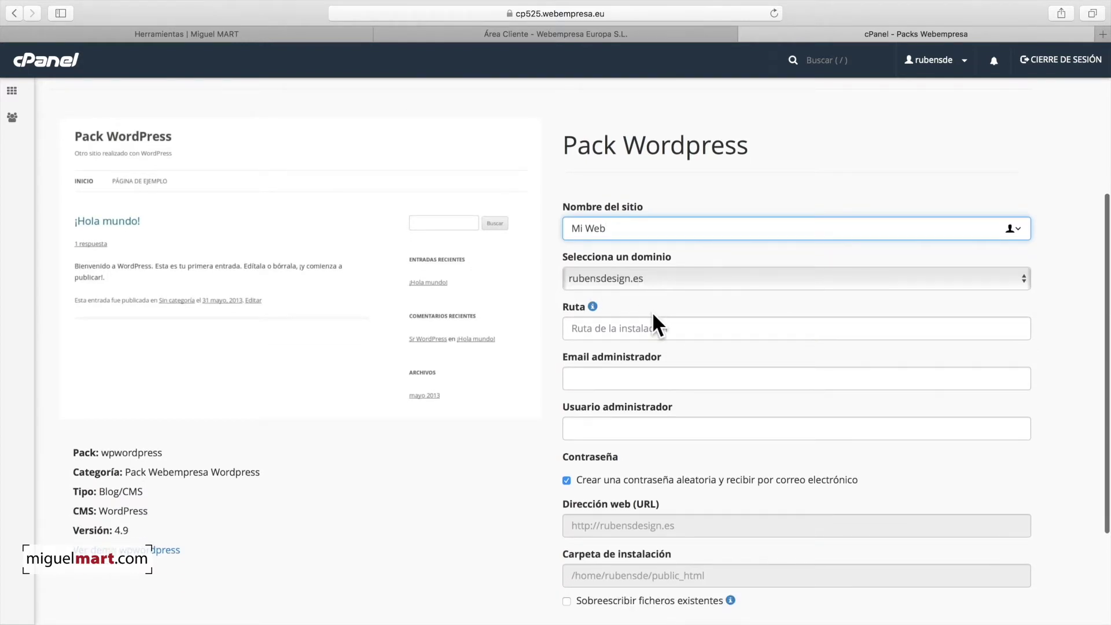
{"action": "scroll", "coordinate": [651, 313], "scroll_direction": "down", "scroll_amount": 2}
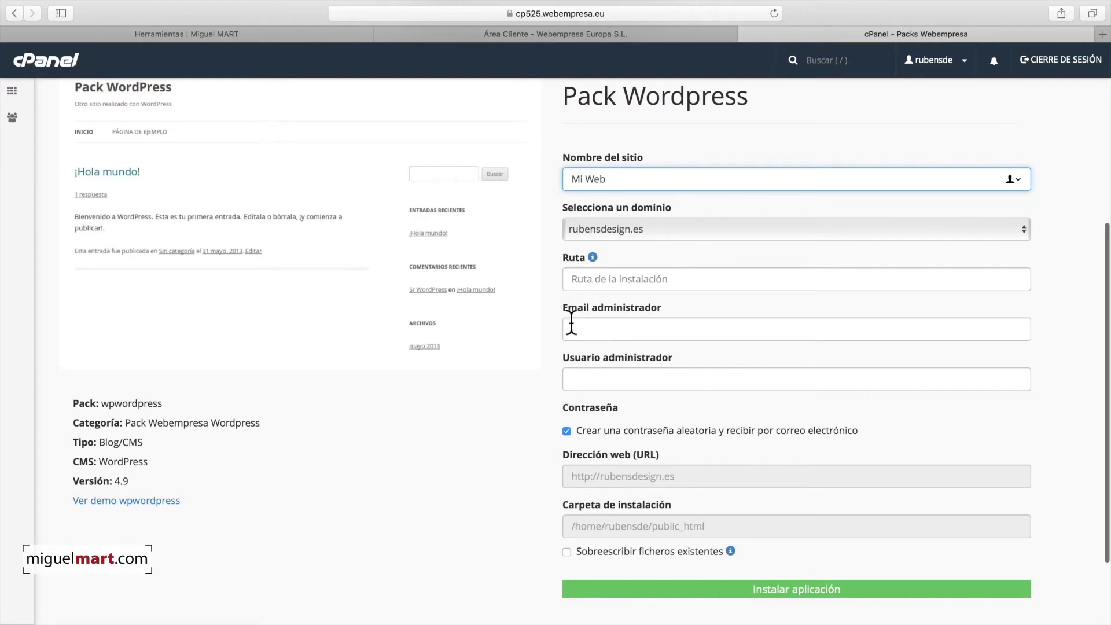
Step: Enter the administrator's e-mail address and administrator username
{"action": "left_click", "coordinate": [594, 322]}
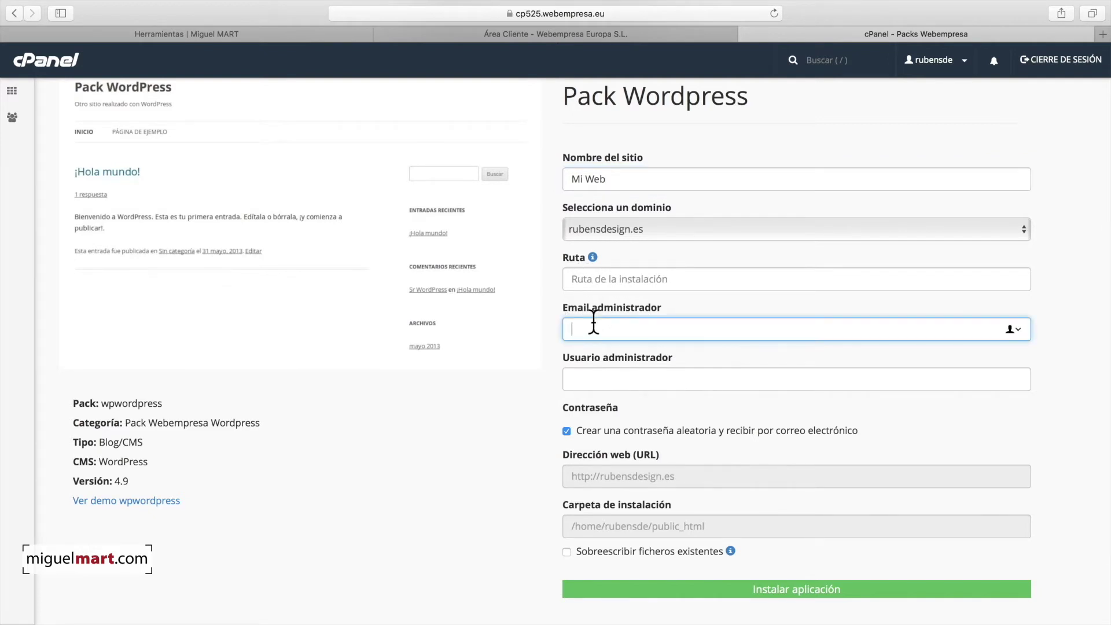
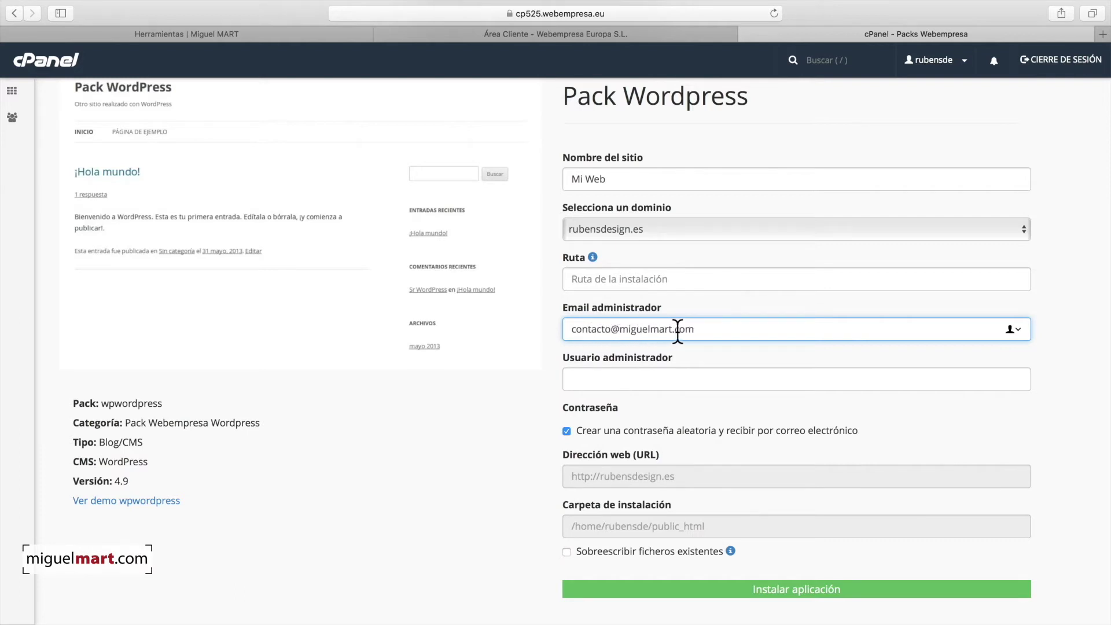
{"action": "left_click", "coordinate": [723, 353]}
{"action": "scroll", "coordinate": [695, 347], "scroll_direction": "down", "scroll_amount": 2}
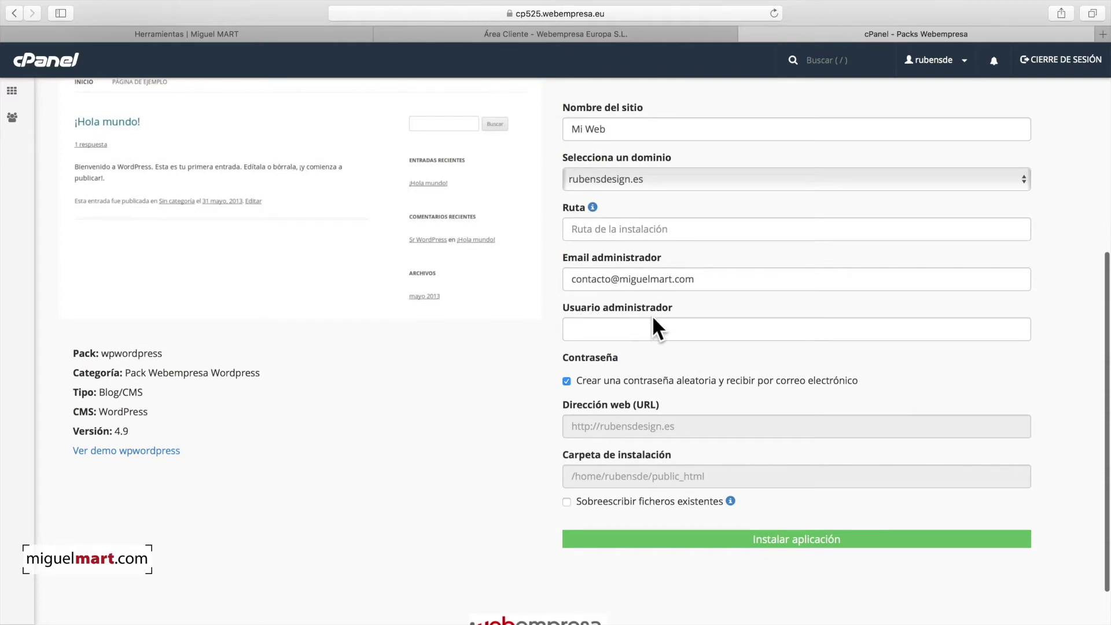
{"action": "left_click", "coordinate": [616, 329]}
{"action": "type", "text": "Miguel"}
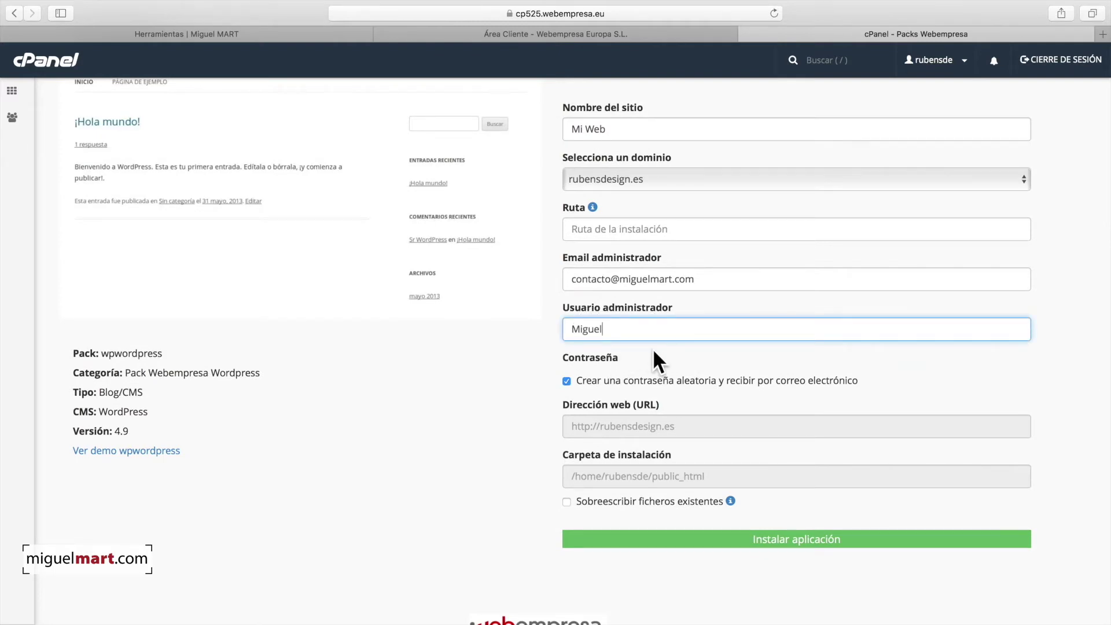
{"action": "left_click", "coordinate": [647, 346]}
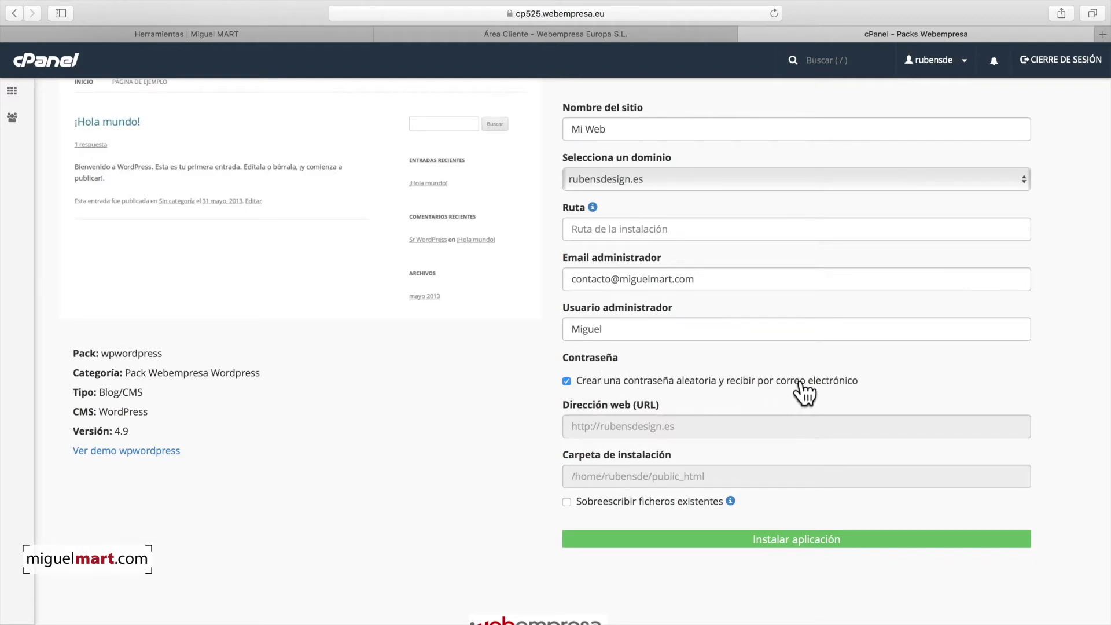
Step: Allow overwriting existing files, confirm with sí, and run the installation
{"action": "scroll", "coordinate": [810, 389], "scroll_direction": "down", "scroll_amount": 1}
{"action": "scroll", "coordinate": [646, 370], "scroll_direction": "down", "scroll_amount": 1}
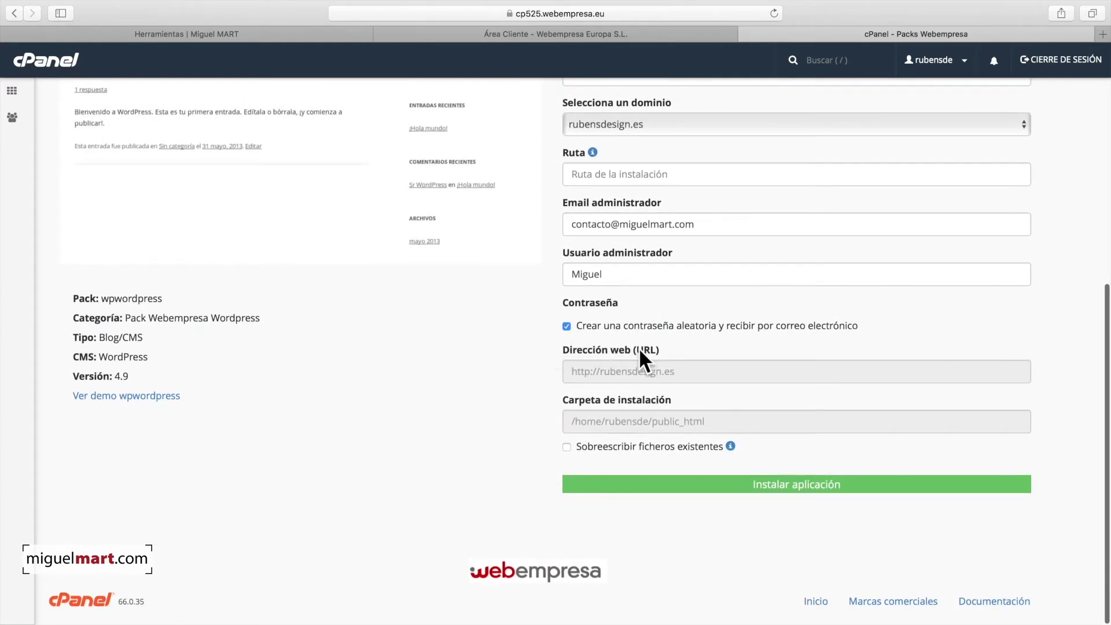
{"action": "left_click", "coordinate": [566, 447]}
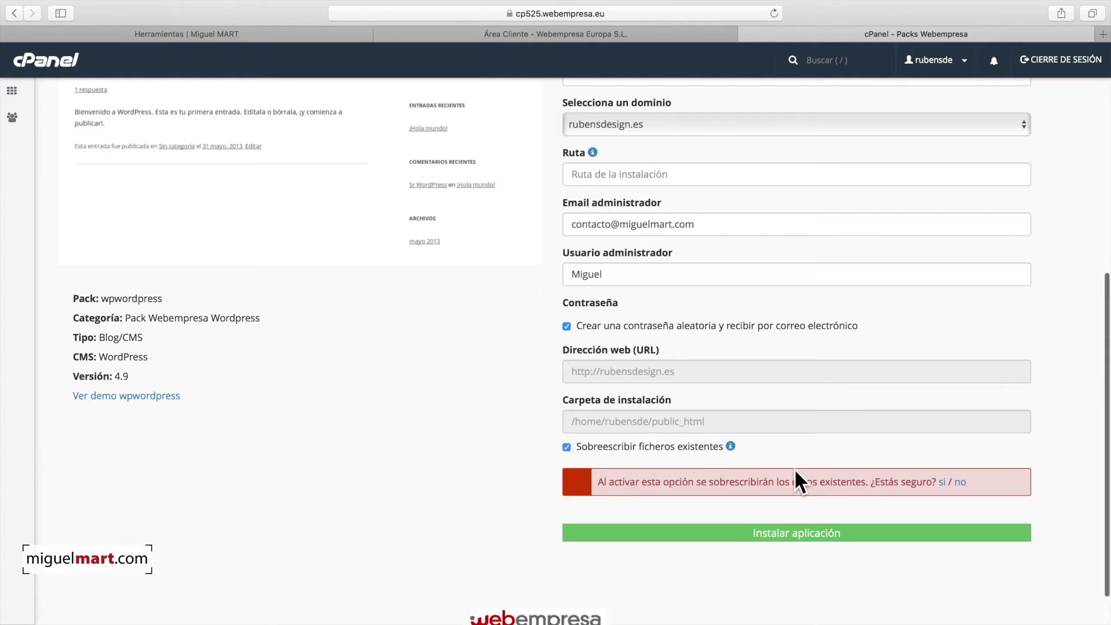
{"action": "left_click", "coordinate": [942, 484]}
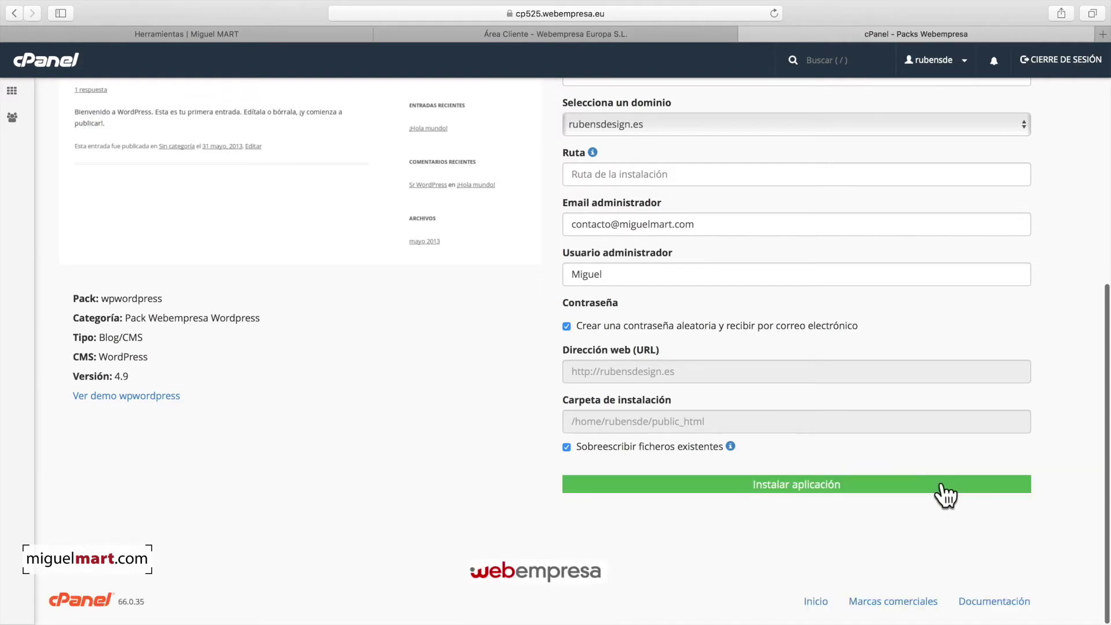
{"action": "left_click", "coordinate": [802, 492]}
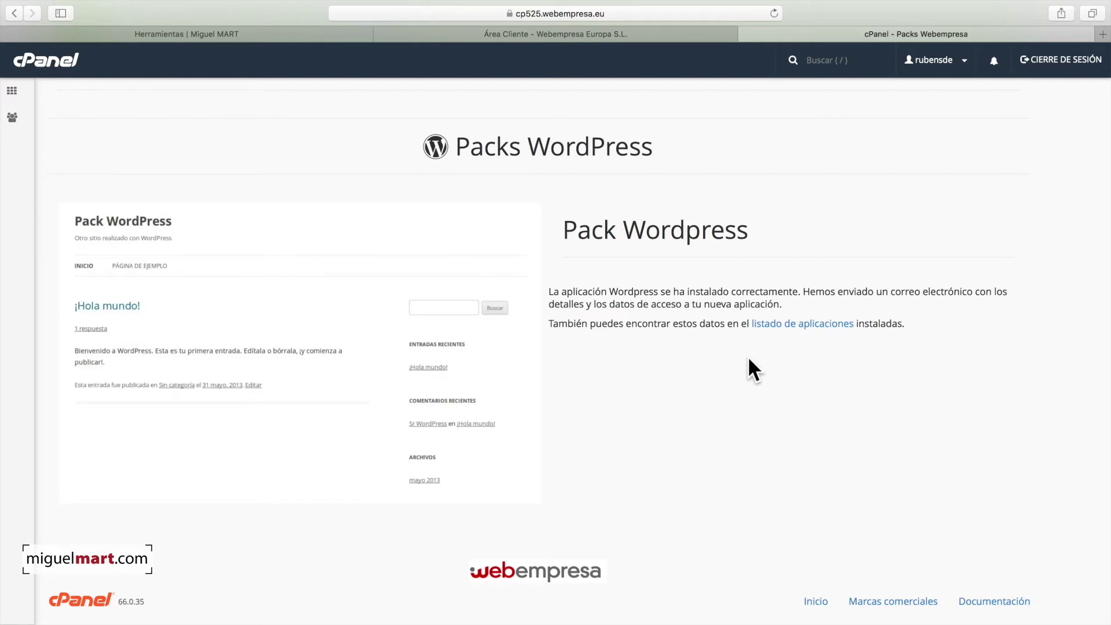
Step: From the installed applications list, expand Mi Web's WordPress details (URL, wp-admin, database)
{"action": "left_click", "coordinate": [799, 322]}
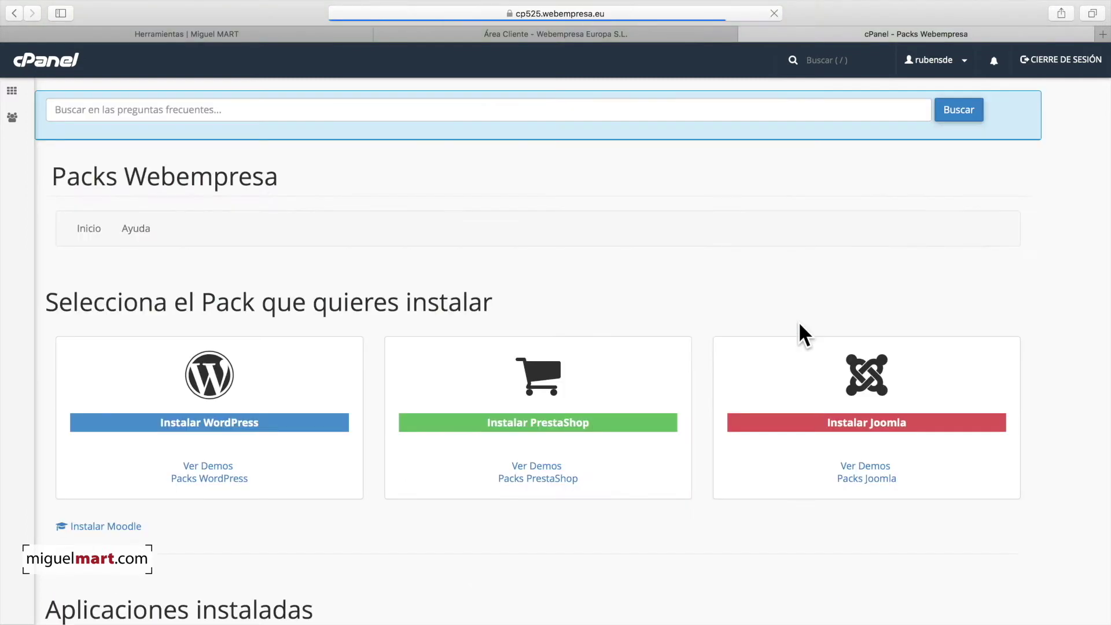
{"action": "scroll", "coordinate": [589, 341], "scroll_direction": "down", "scroll_amount": 5}
{"action": "scroll", "coordinate": [510, 338], "scroll_direction": "down", "scroll_amount": 1}
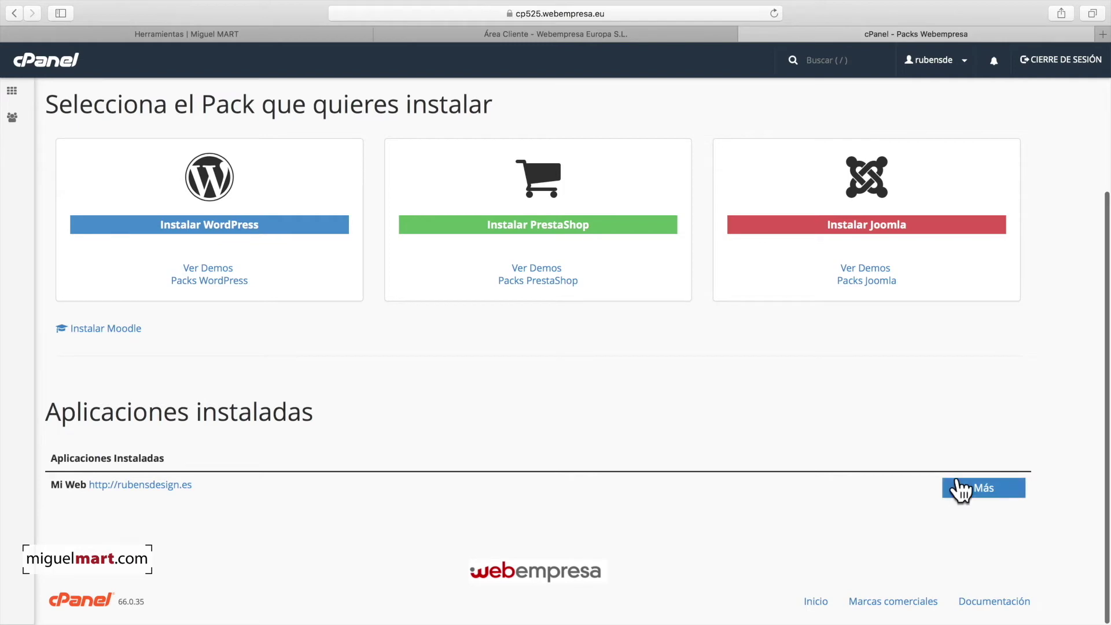
{"action": "left_click", "coordinate": [977, 492]}
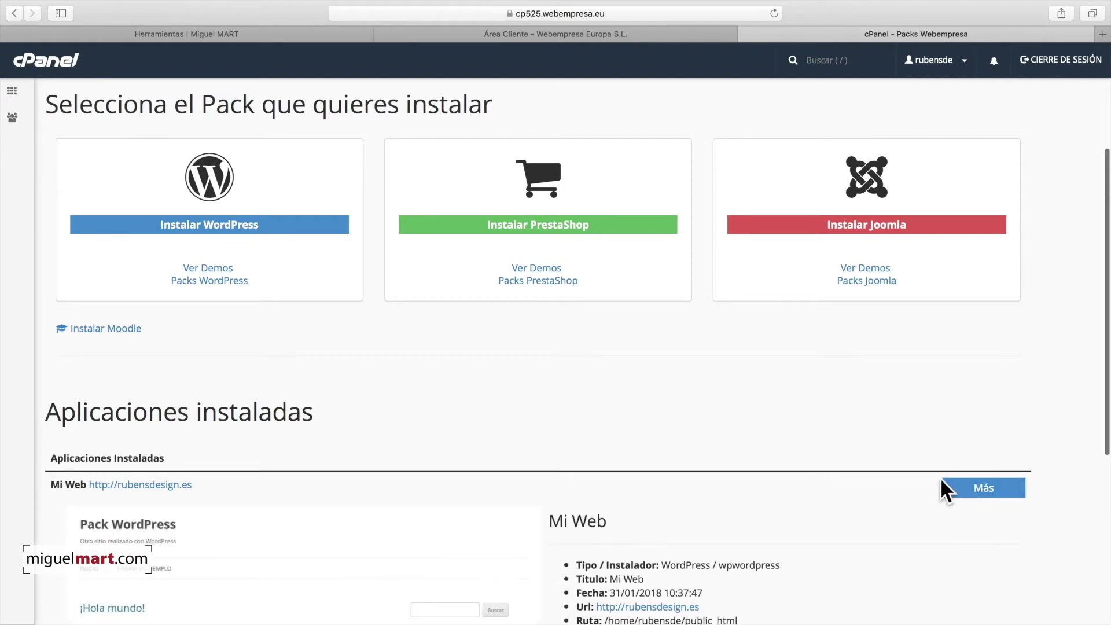
{"action": "scroll", "coordinate": [940, 480], "scroll_direction": "down", "scroll_amount": 1}
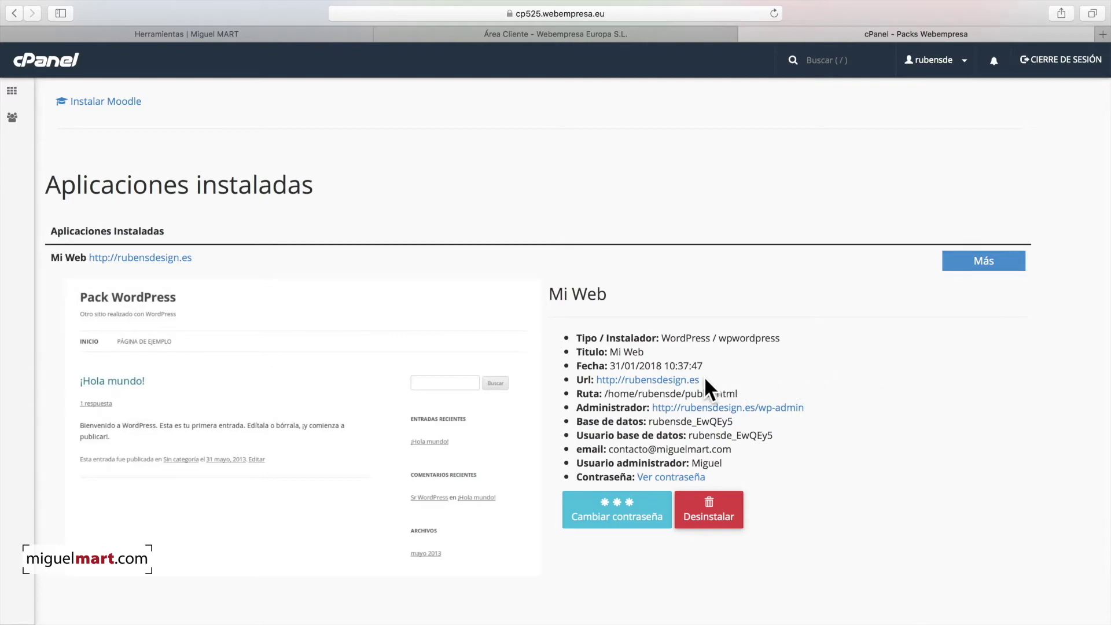
{"action": "left_click", "coordinate": [682, 379]}
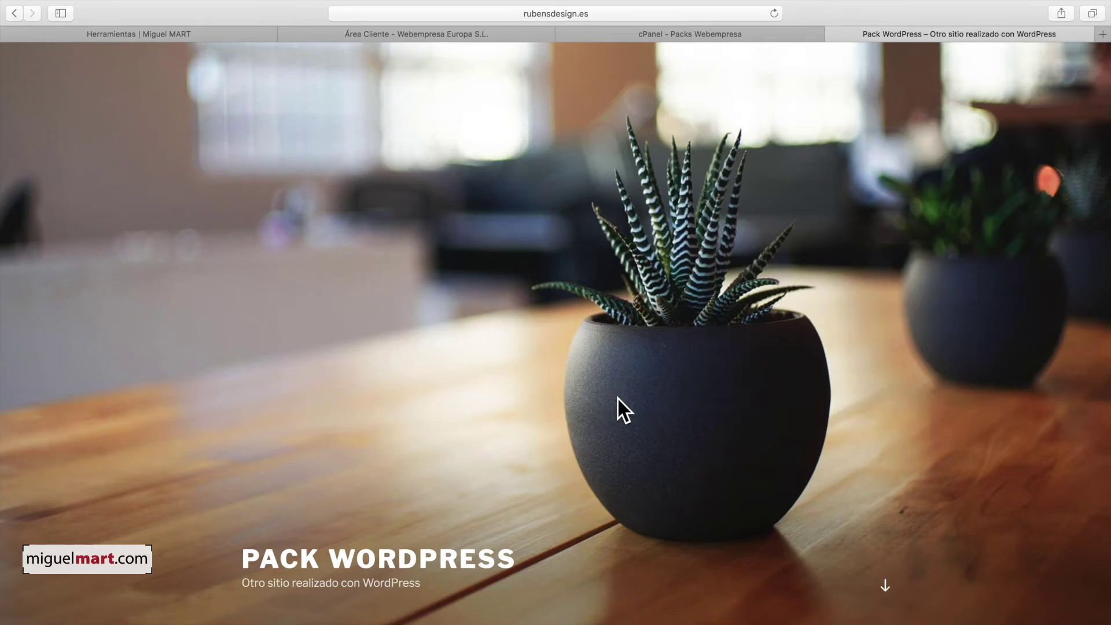
{"action": "scroll", "coordinate": [618, 406], "scroll_direction": "down", "scroll_amount": 8}
{"action": "scroll", "coordinate": [618, 399], "scroll_direction": "down", "scroll_amount": 5}
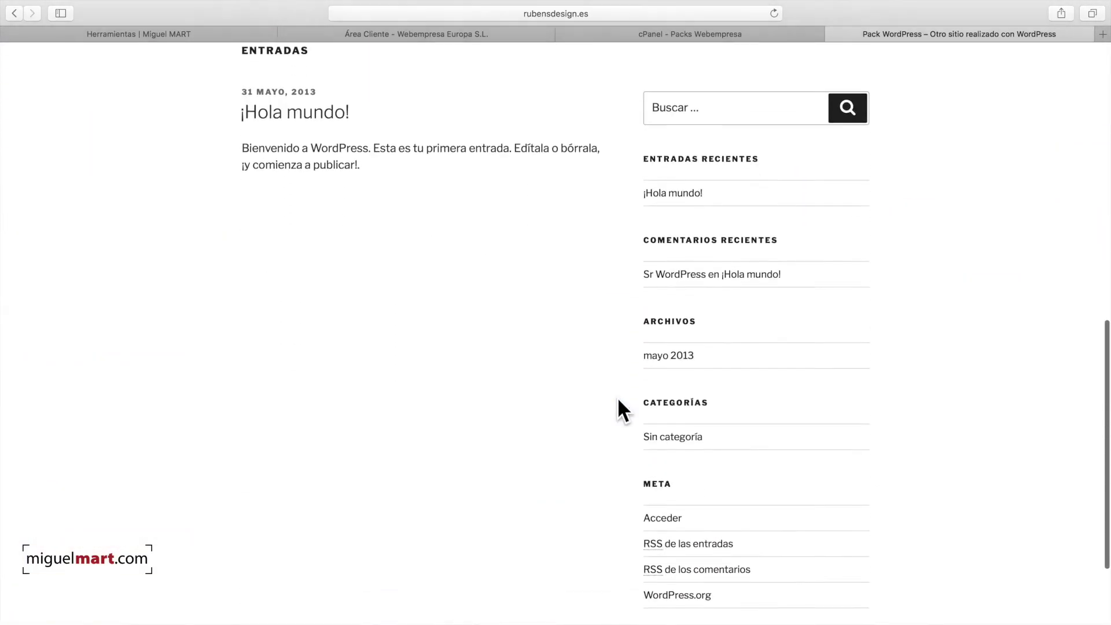
{"action": "scroll", "coordinate": [618, 399], "scroll_direction": "up", "scroll_amount": 10}
{"action": "scroll", "coordinate": [618, 399], "scroll_direction": "up", "scroll_amount": 3}
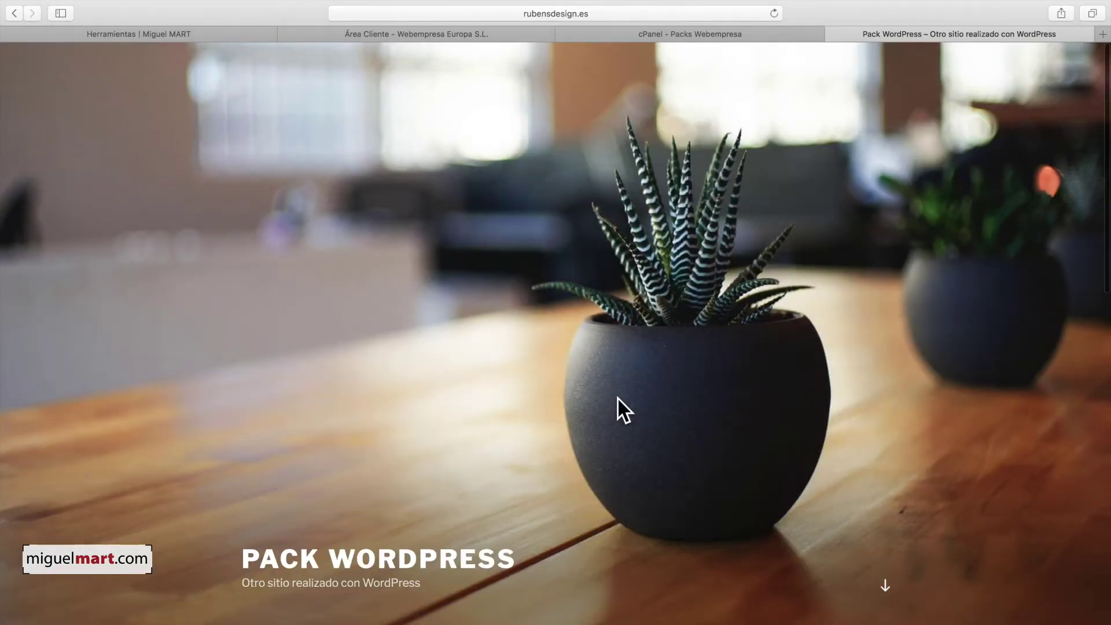
{"action": "scroll", "coordinate": [618, 398], "scroll_direction": "down", "scroll_amount": 10}
{"action": "scroll", "coordinate": [617, 397], "scroll_direction": "up", "scroll_amount": 10}
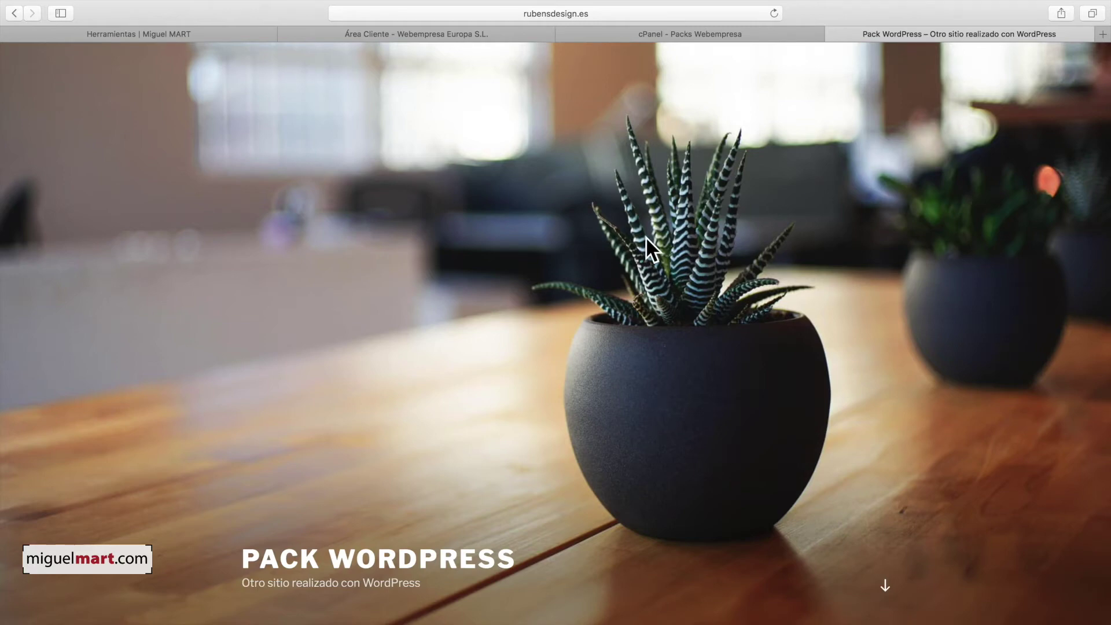
Step: Log in at rubensdesign.es/wp-admin with the admin username and password, then dismiss the welcome panel
{"action": "left_click", "coordinate": [619, 11]}
{"action": "left_click", "coordinate": [531, 11]}
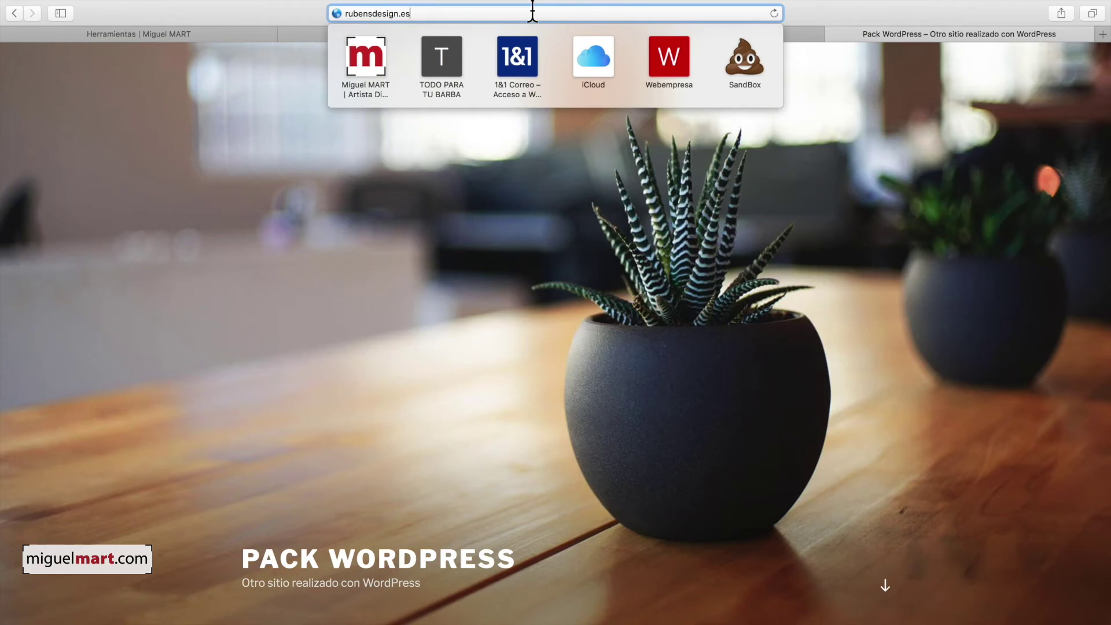
{"action": "type", "text": "/"}
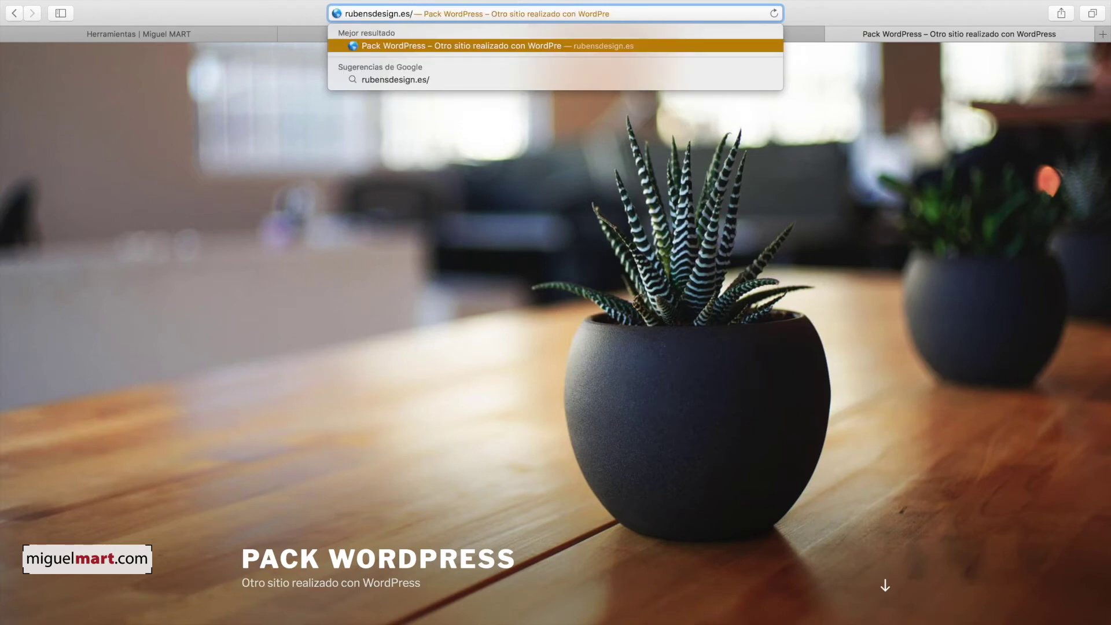
{"action": "type", "text": "wp-admin"}
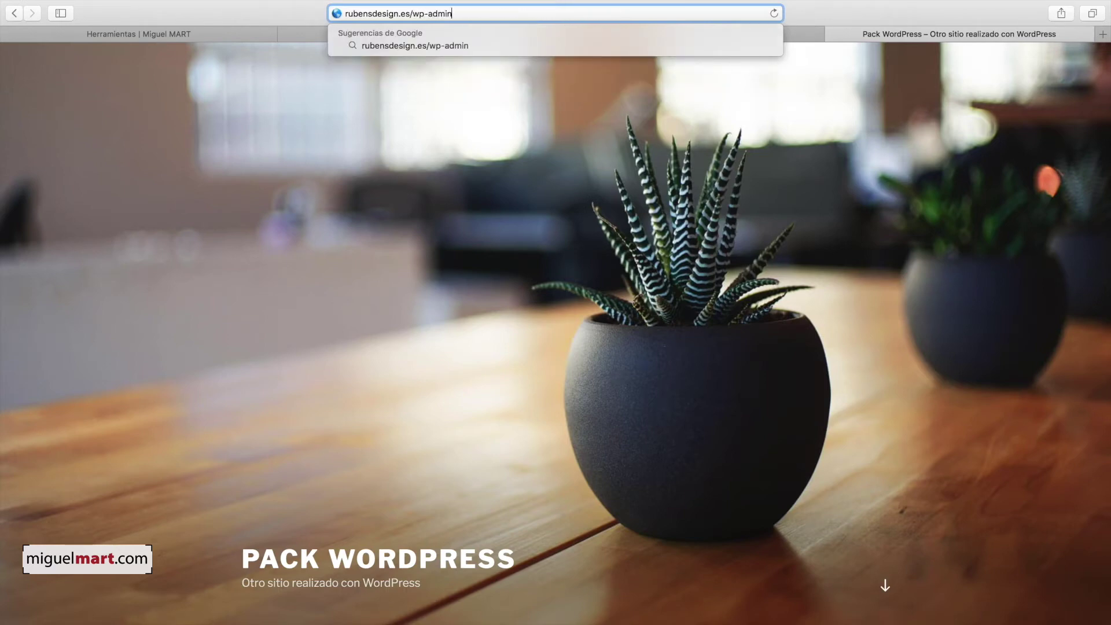
{"action": "key", "text": "Return"}
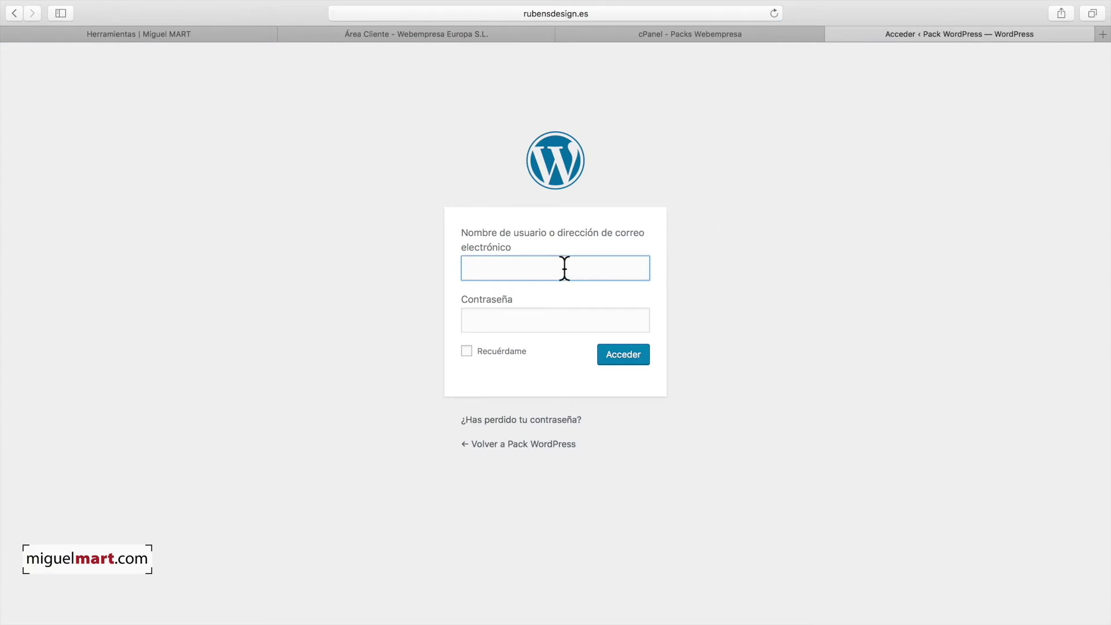
{"action": "type", "text": "Miguel"}
{"action": "left_click", "coordinate": [547, 328]}
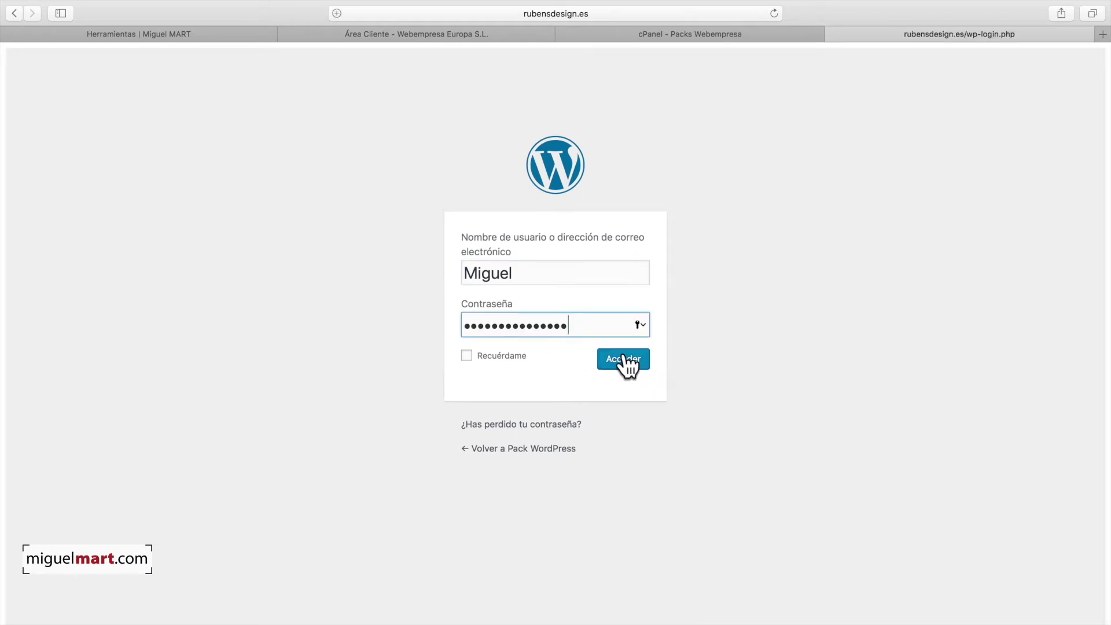
{"action": "left_click", "coordinate": [624, 355]}
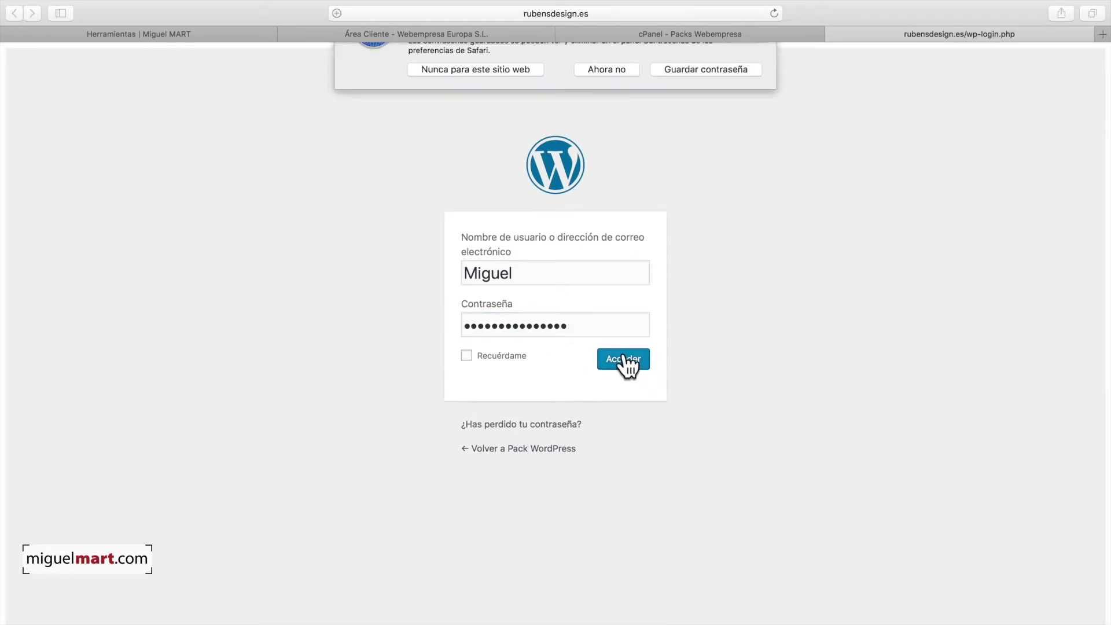
{"action": "left_click", "coordinate": [611, 117]}
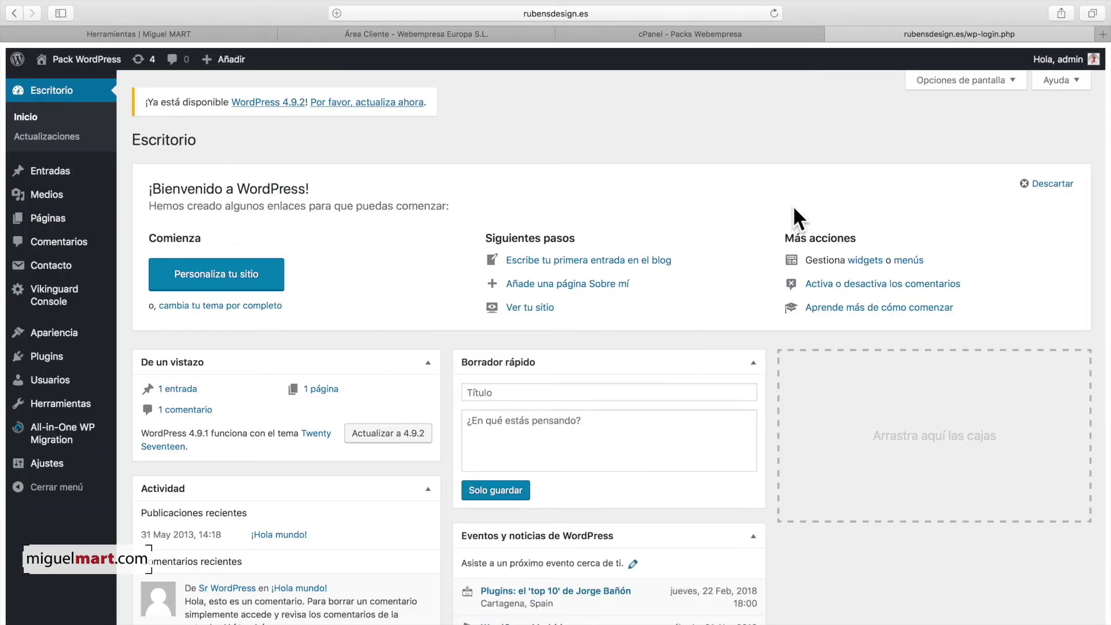
{"action": "left_click", "coordinate": [1048, 184]}
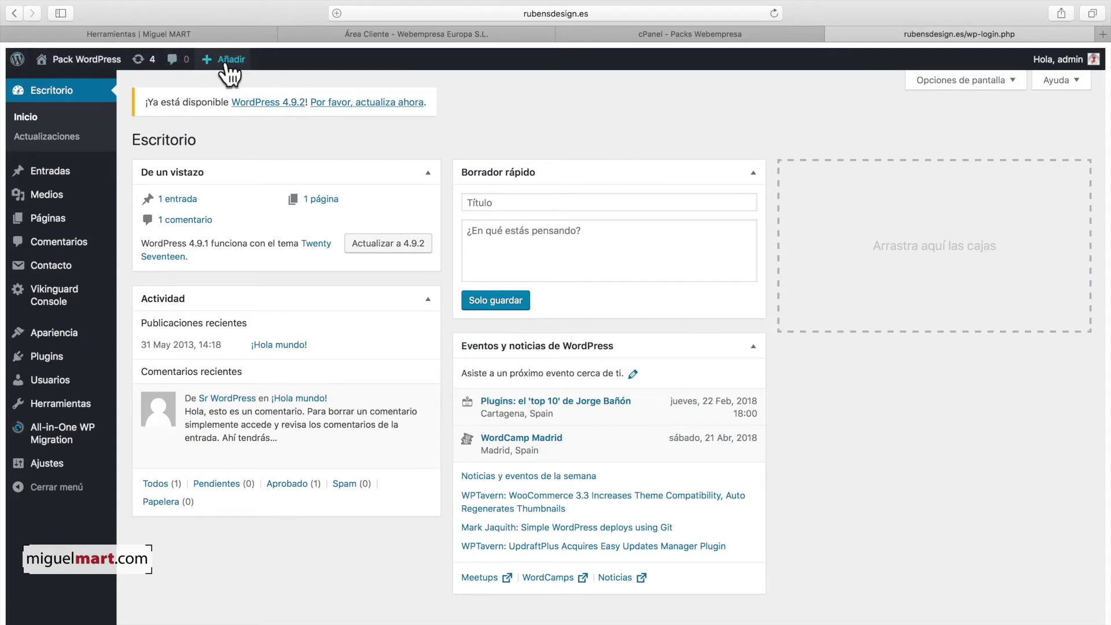
Step: Open the Pack WordPress front page from the admin bar and scroll through it
{"action": "mouse_move", "coordinate": [40, 63]}
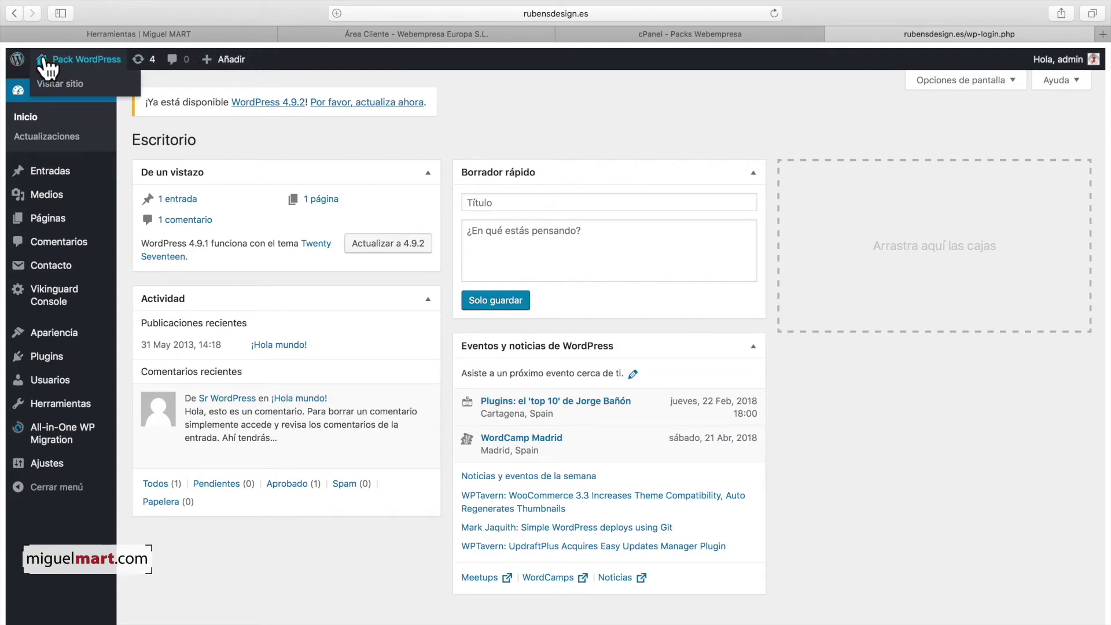
{"action": "left_click", "coordinate": [44, 64]}
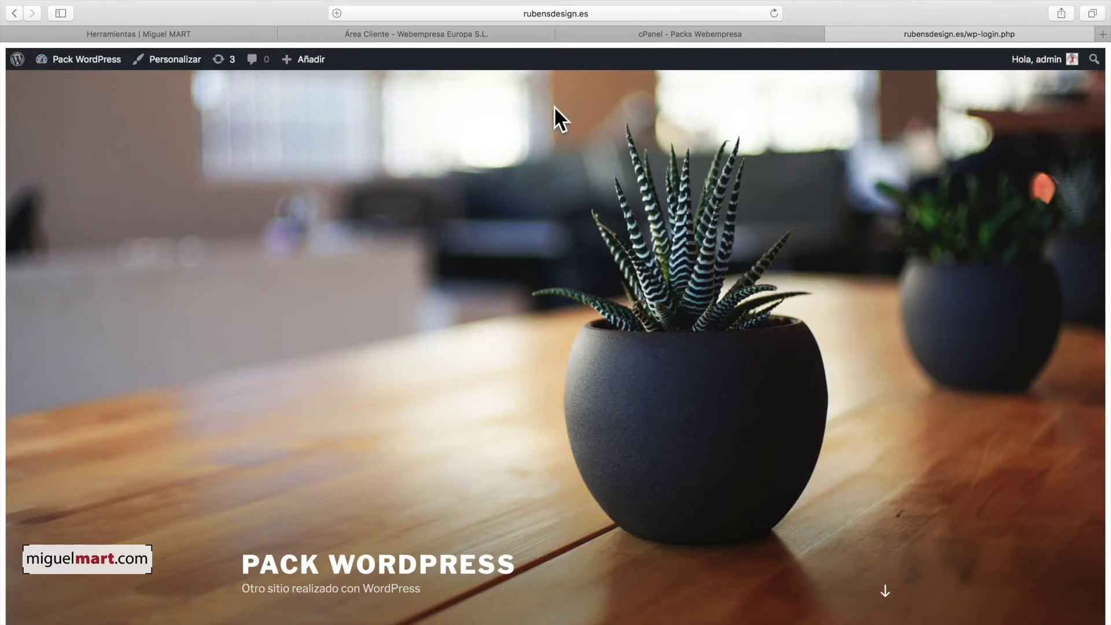
{"action": "scroll", "coordinate": [595, 217], "scroll_direction": "down", "scroll_amount": 10}
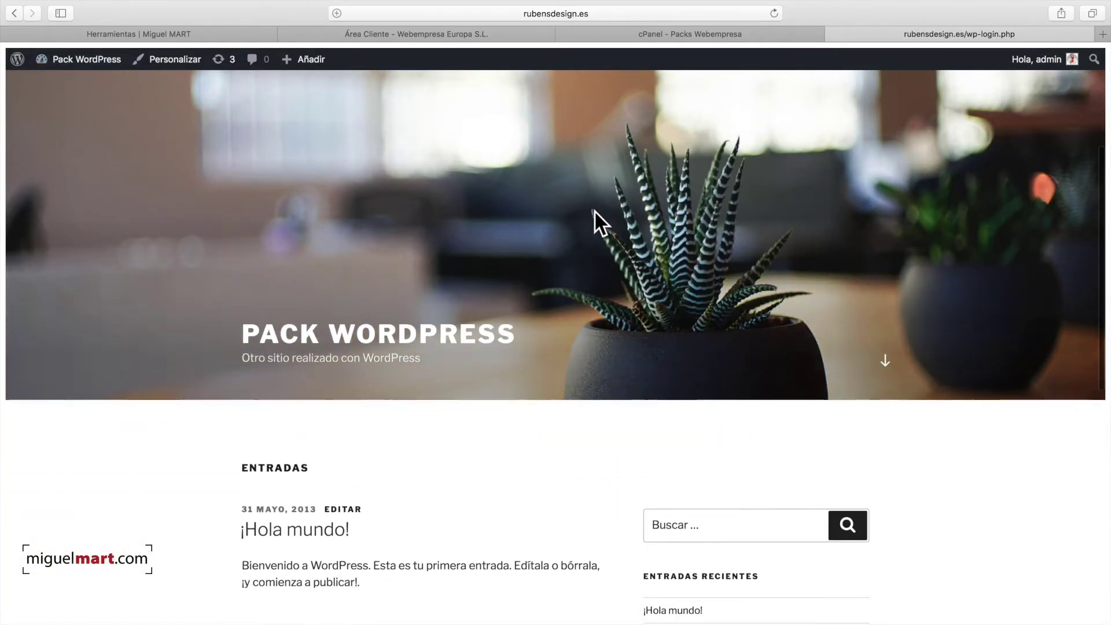
{"action": "scroll", "coordinate": [592, 218], "scroll_direction": "up", "scroll_amount": 10}
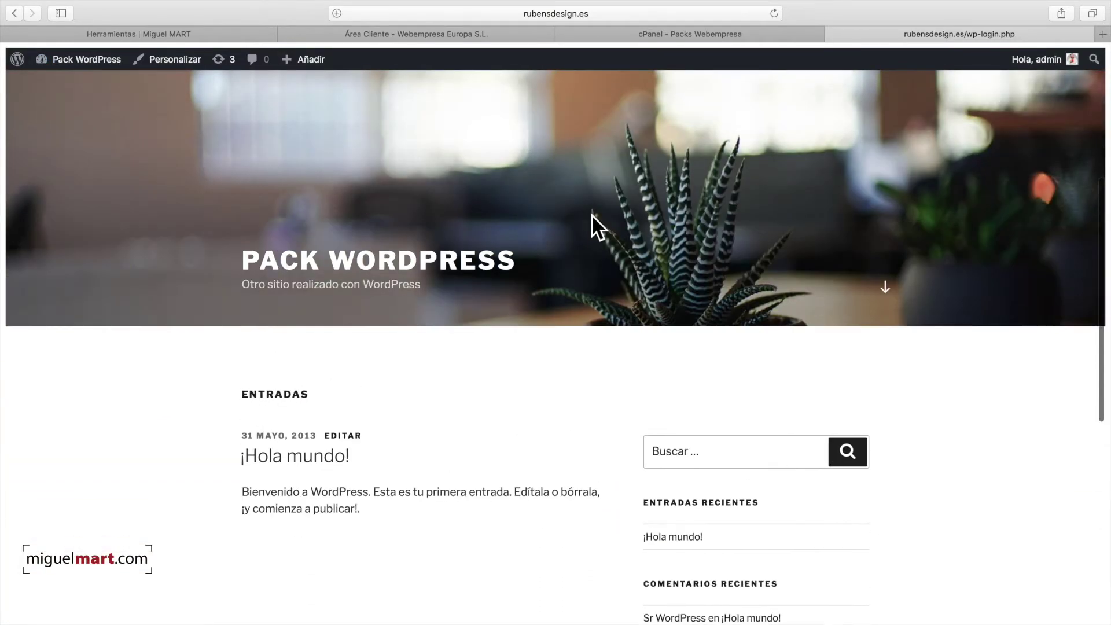
{"action": "scroll", "coordinate": [592, 214], "scroll_direction": "down", "scroll_amount": 10}
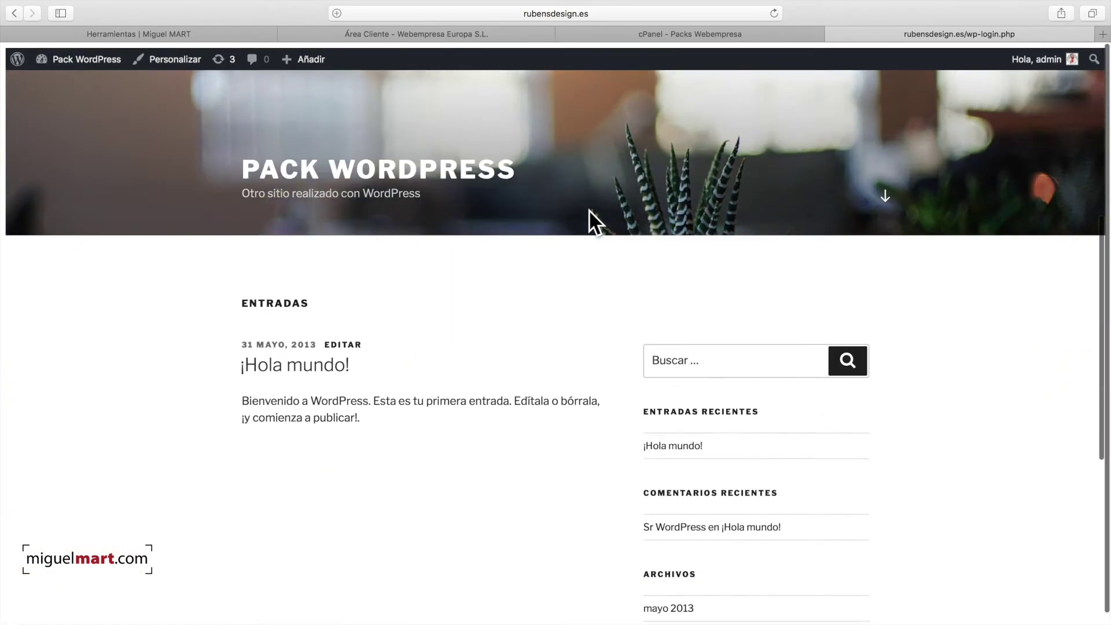
{"action": "scroll", "coordinate": [589, 209], "scroll_direction": "down", "scroll_amount": 5}
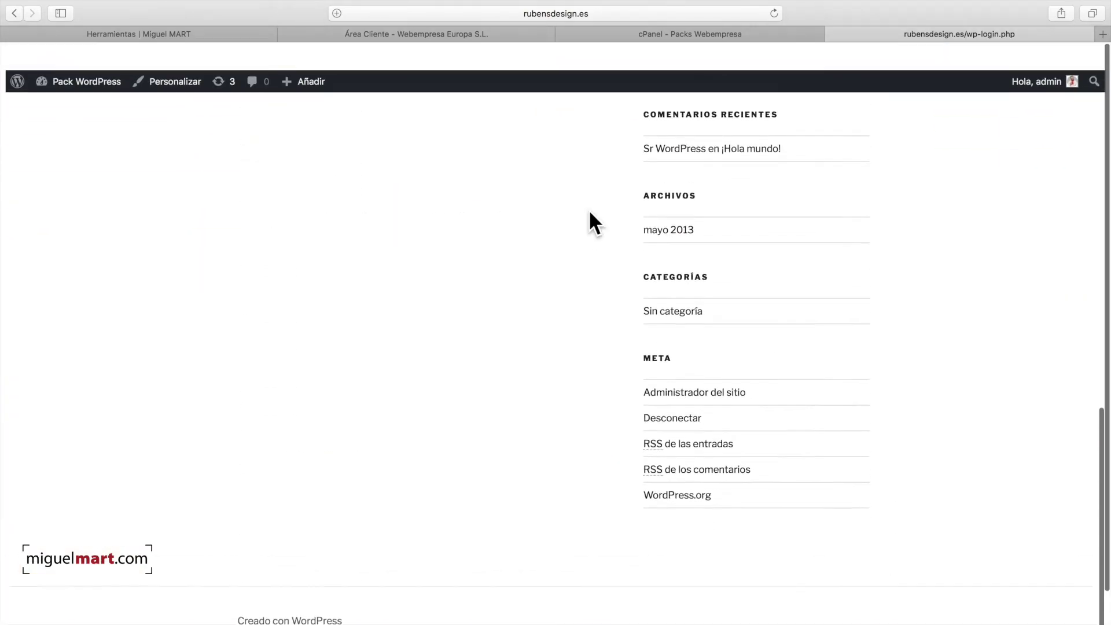
{"action": "scroll", "coordinate": [586, 252], "scroll_direction": "up", "scroll_amount": 15}
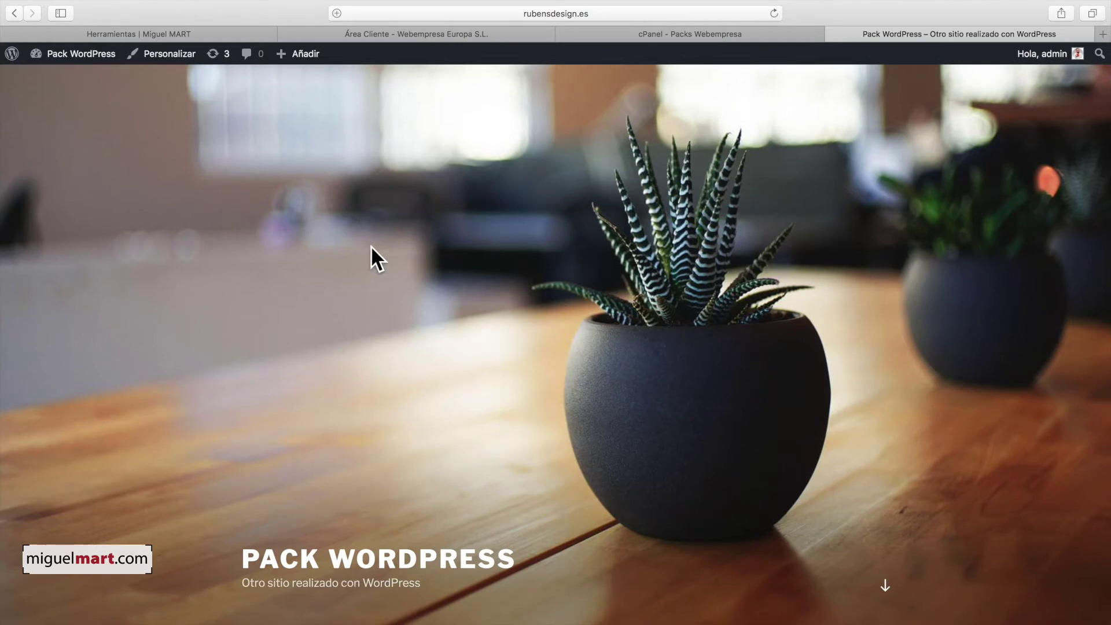
{"action": "scroll", "coordinate": [283, 253], "scroll_direction": "down", "scroll_amount": 2}
{"action": "scroll", "coordinate": [283, 253], "scroll_direction": "up", "scroll_amount": 2}
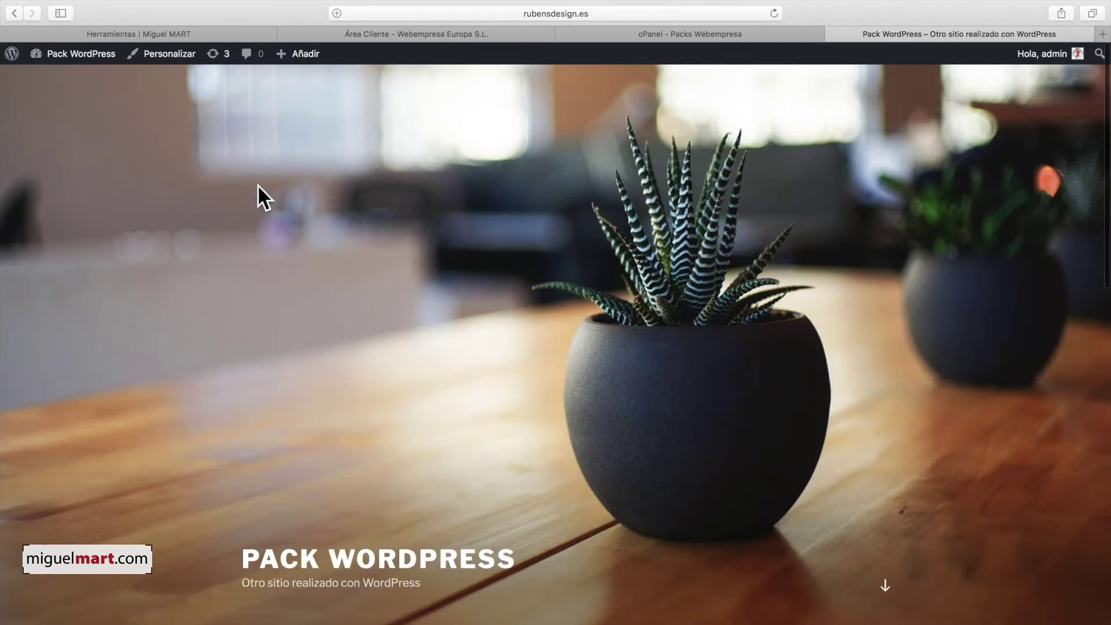
Step: Go to Apariencia > Temas to list the seven installed themes, with Twenty Seventeen active
{"action": "left_click", "coordinate": [58, 51]}
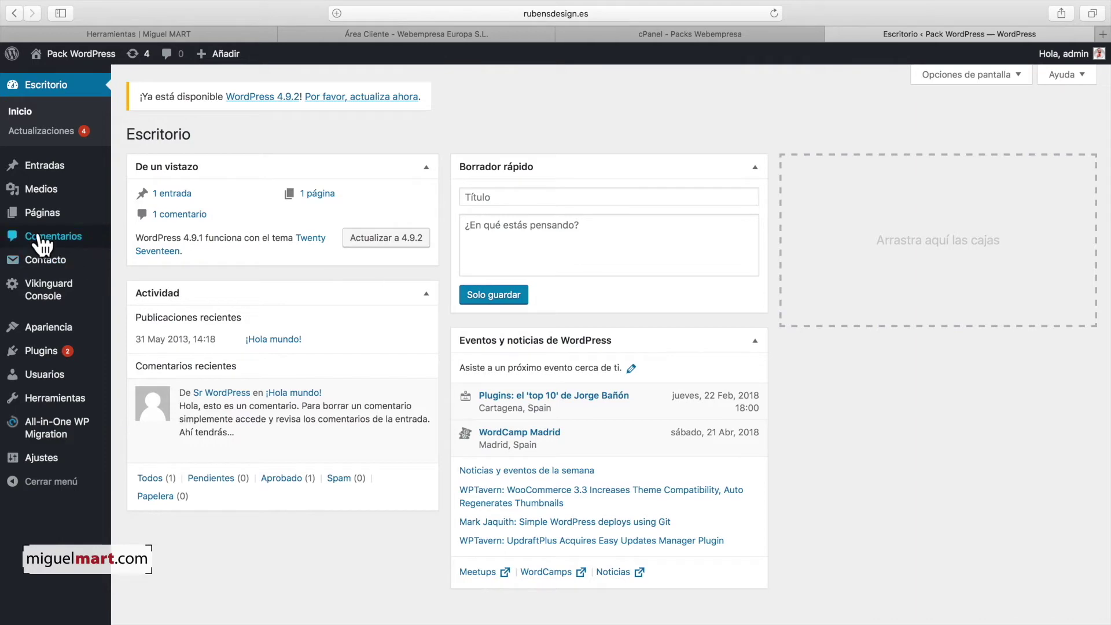
{"action": "mouse_move", "coordinate": [58, 331]}
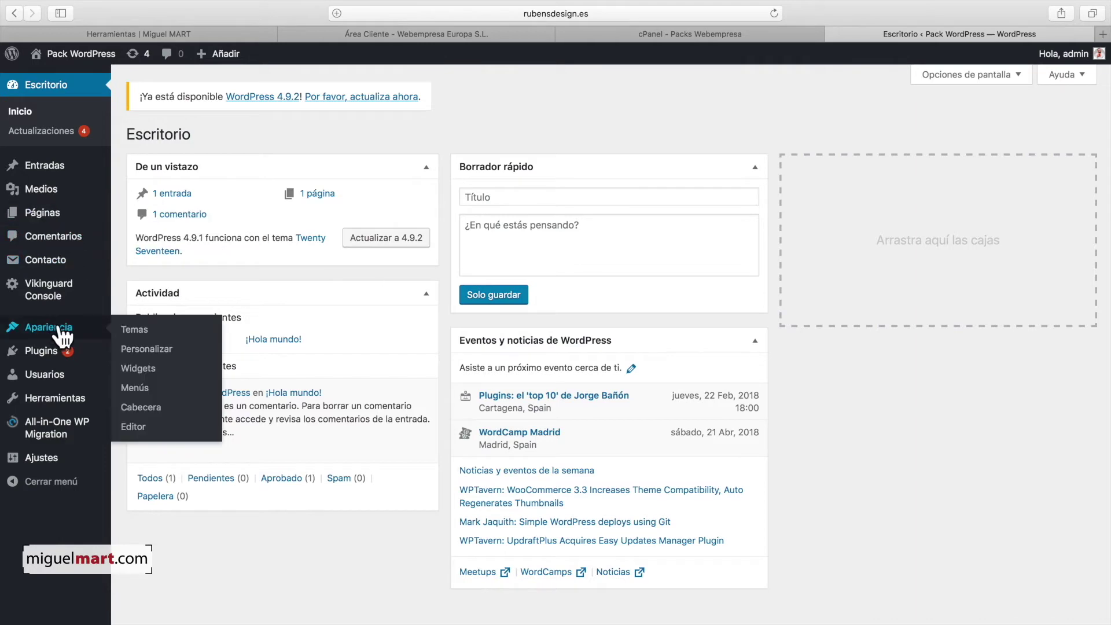
{"action": "left_click", "coordinate": [147, 331]}
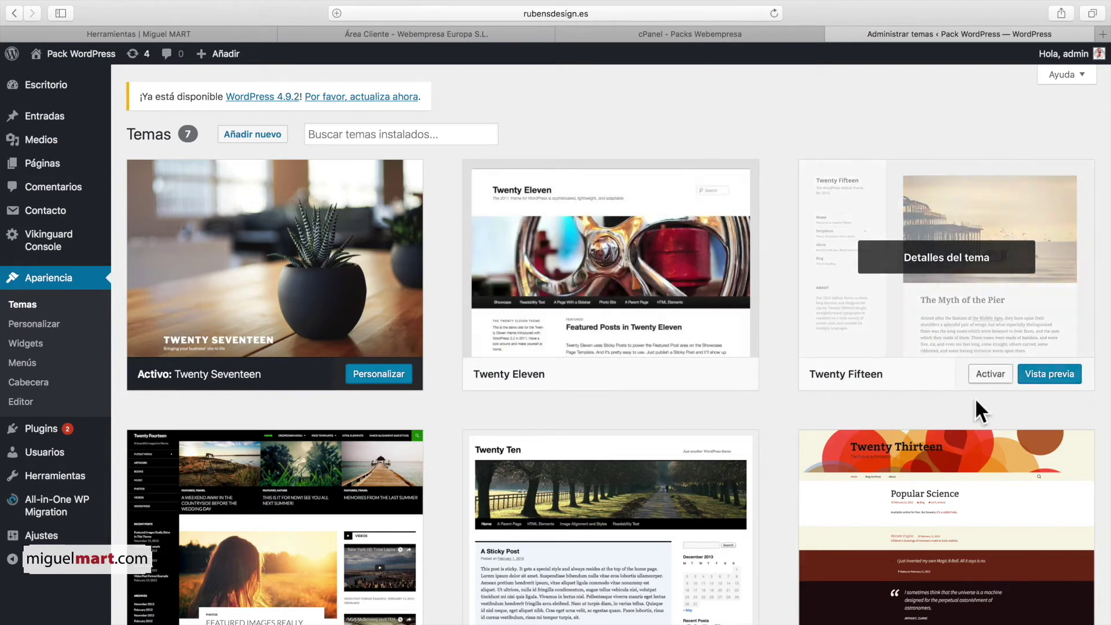
{"action": "scroll", "coordinate": [695, 423], "scroll_direction": "down", "scroll_amount": 5}
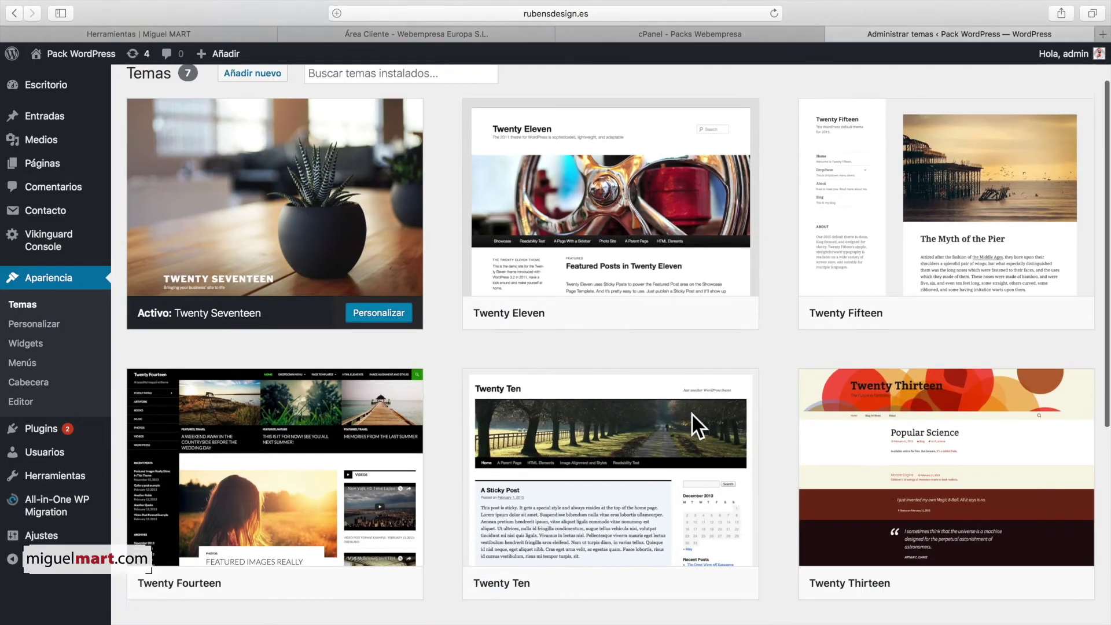
{"action": "scroll", "coordinate": [694, 427], "scroll_direction": "up", "scroll_amount": 5}
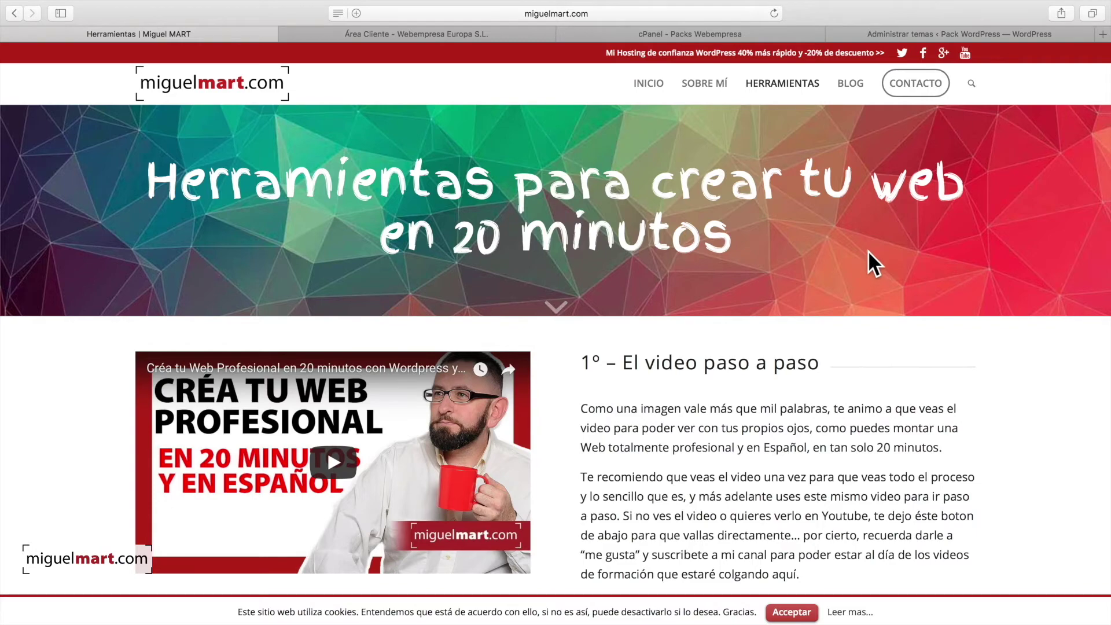
Step: Scroll to the '3º – La portada de tu Web – El Theme' section and open Enfold's ThemeForest page
{"action": "scroll", "coordinate": [856, 242], "scroll_direction": "down", "scroll_amount": 5}
{"action": "scroll", "coordinate": [868, 251], "scroll_direction": "down", "scroll_amount": 8}
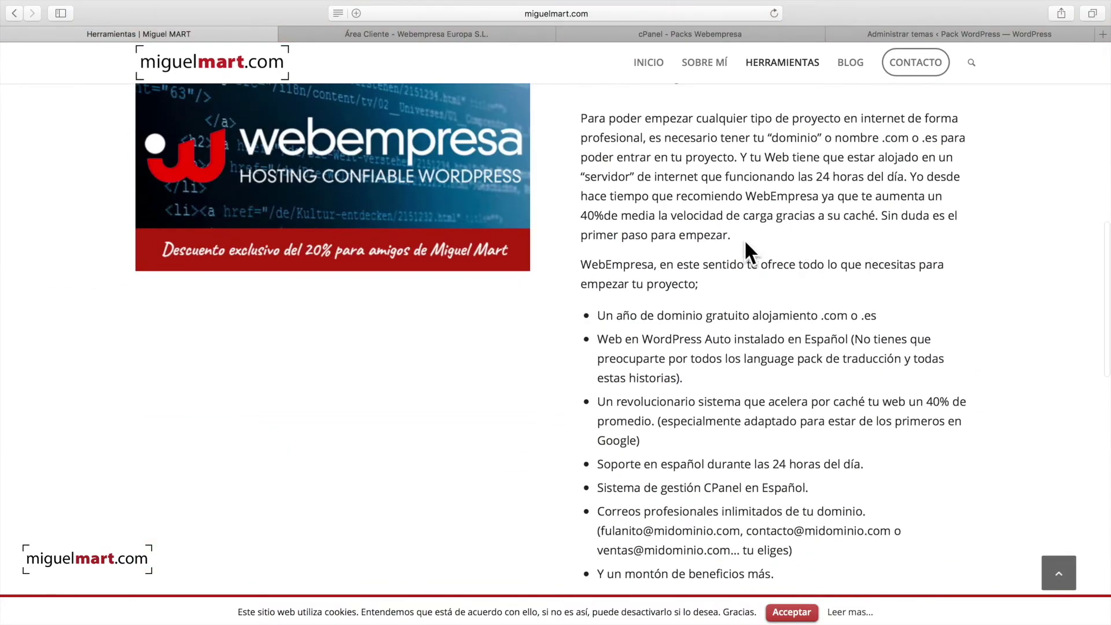
{"action": "scroll", "coordinate": [753, 236], "scroll_direction": "down", "scroll_amount": 6}
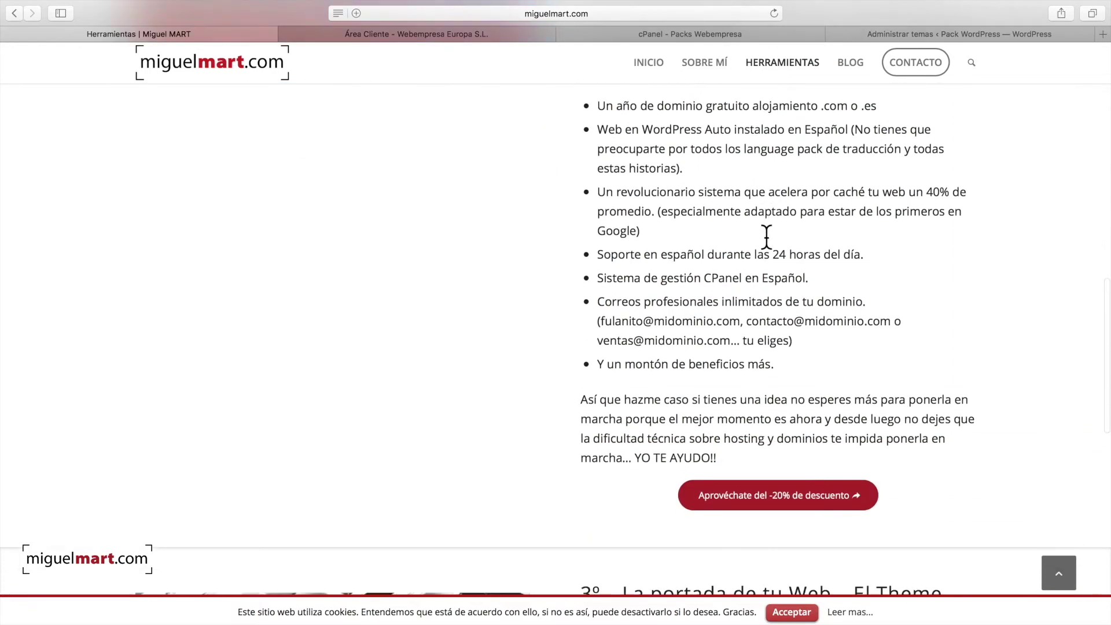
{"action": "scroll", "coordinate": [767, 237], "scroll_direction": "down", "scroll_amount": 6}
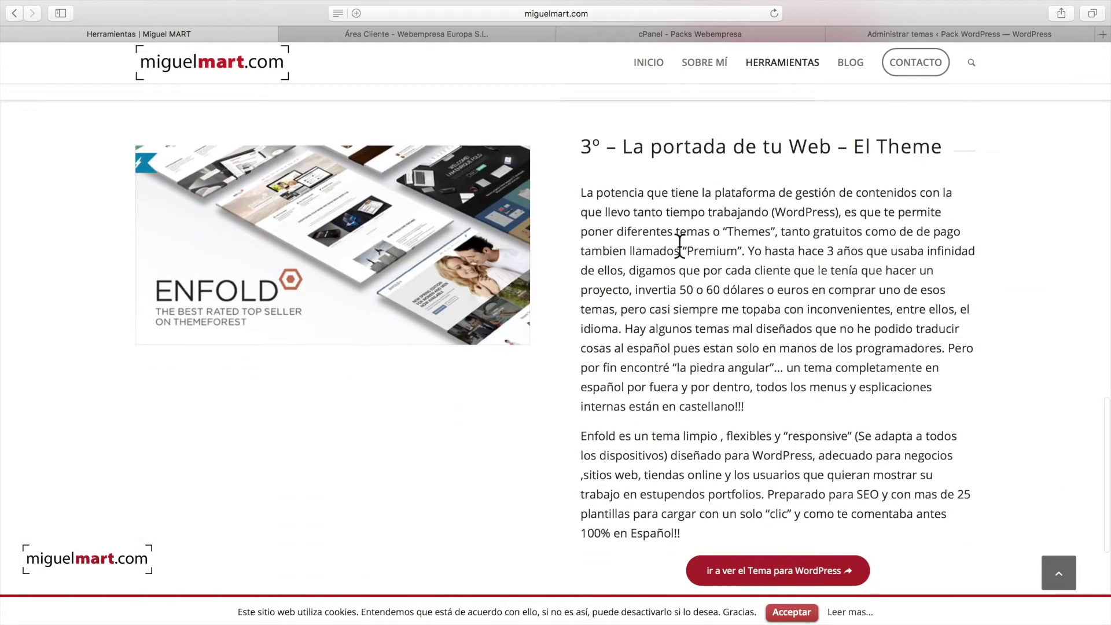
{"action": "left_click", "coordinate": [333, 246]}
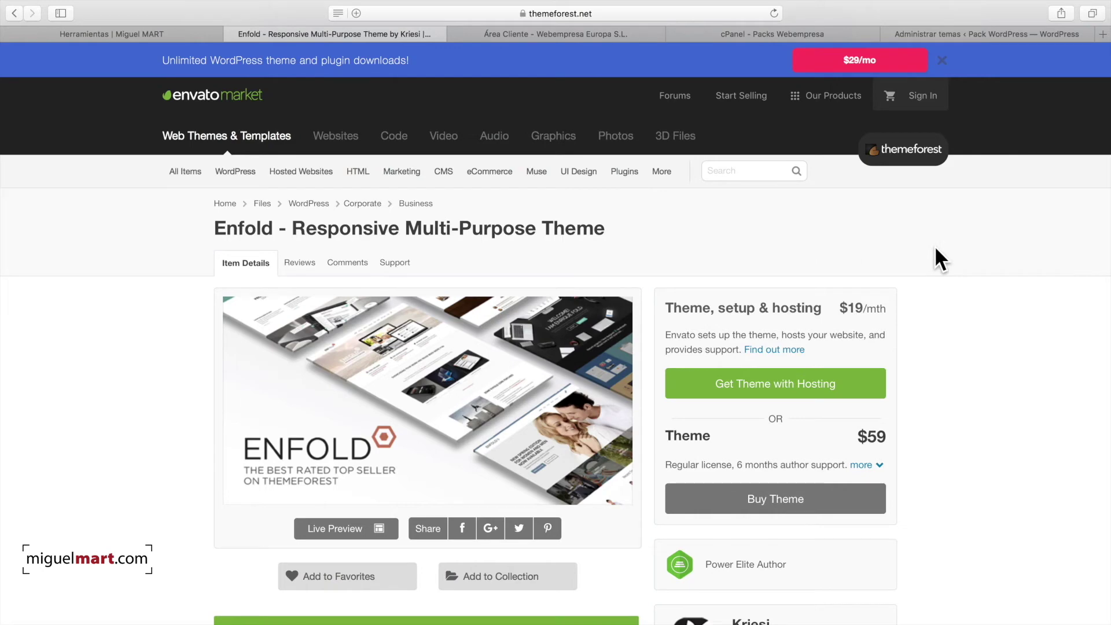
Step: Review the Enfold product page and add it to the cart with the $59 regular licence
{"action": "scroll", "coordinate": [964, 259], "scroll_direction": "down", "scroll_amount": 3}
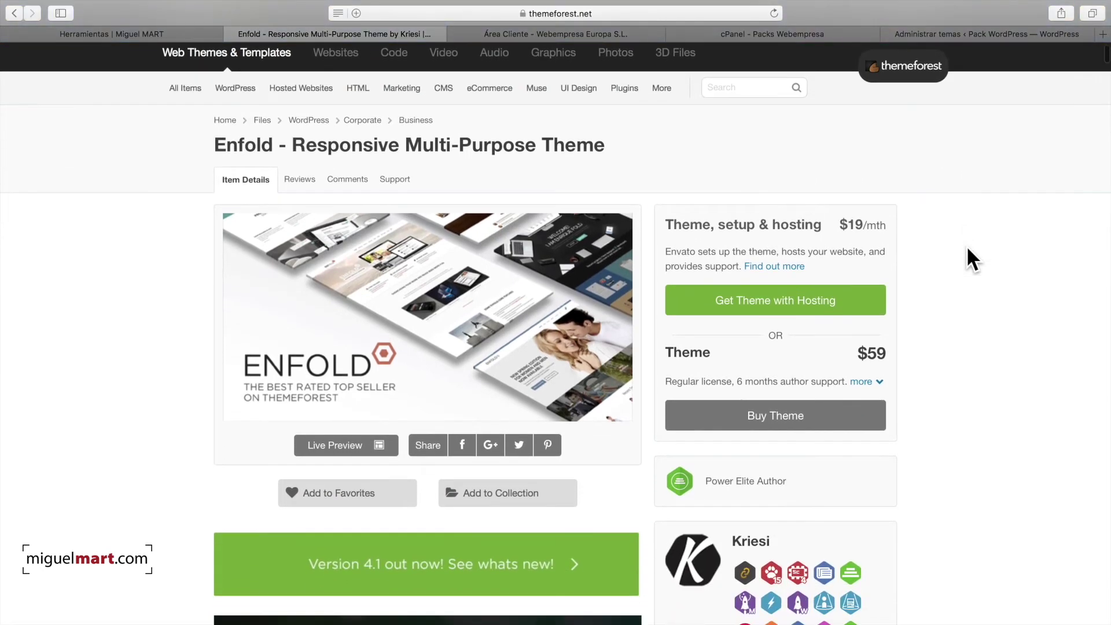
{"action": "scroll", "coordinate": [977, 252], "scroll_direction": "up", "scroll_amount": 3}
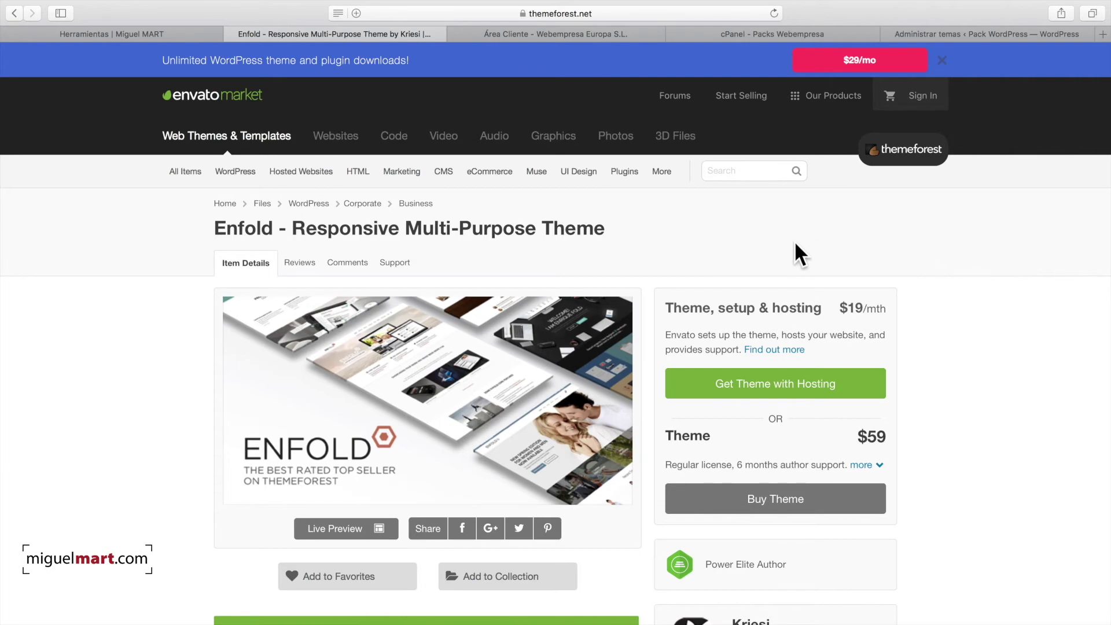
{"action": "scroll", "coordinate": [633, 275], "scroll_direction": "down", "scroll_amount": 2}
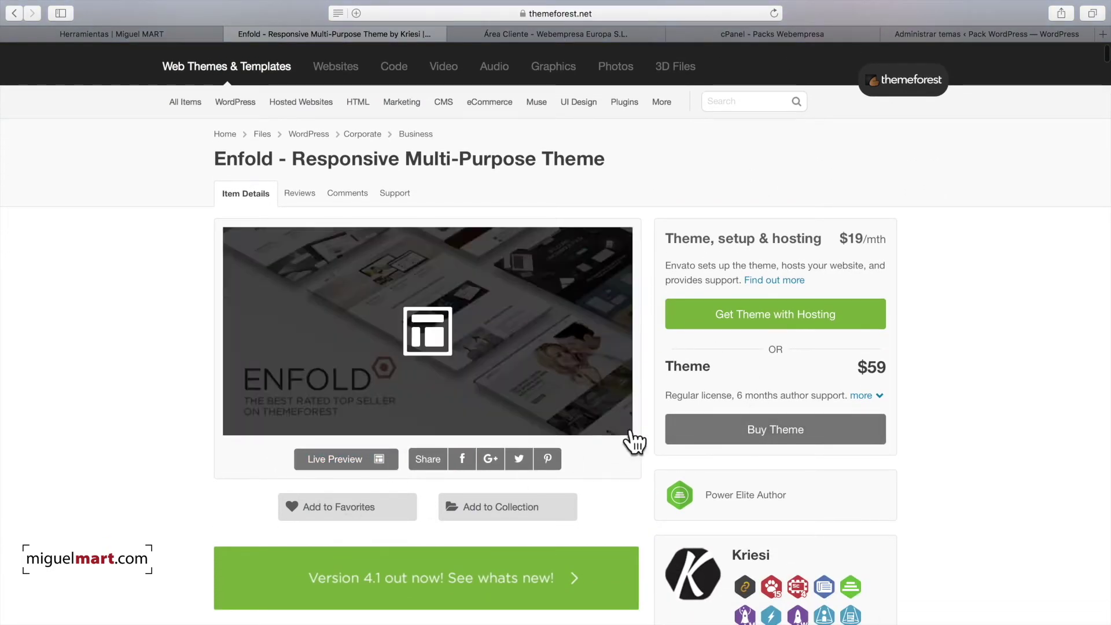
{"action": "scroll", "coordinate": [663, 434], "scroll_direction": "down", "scroll_amount": 2}
{"action": "scroll", "coordinate": [665, 422], "scroll_direction": "up", "scroll_amount": 3}
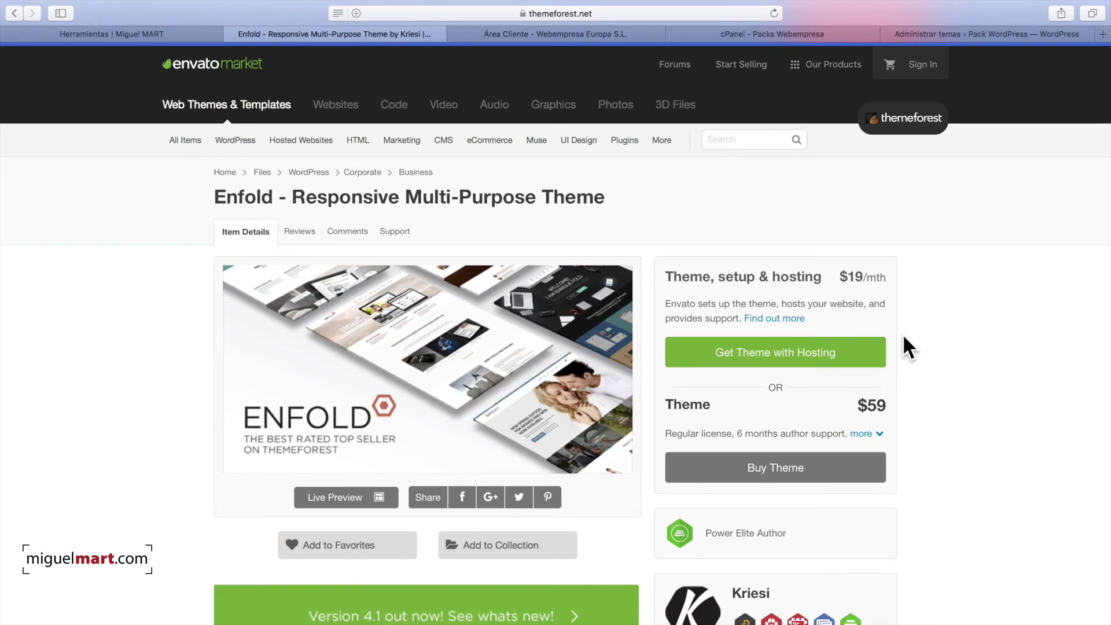
{"action": "scroll", "coordinate": [903, 336], "scroll_direction": "down", "scroll_amount": 3}
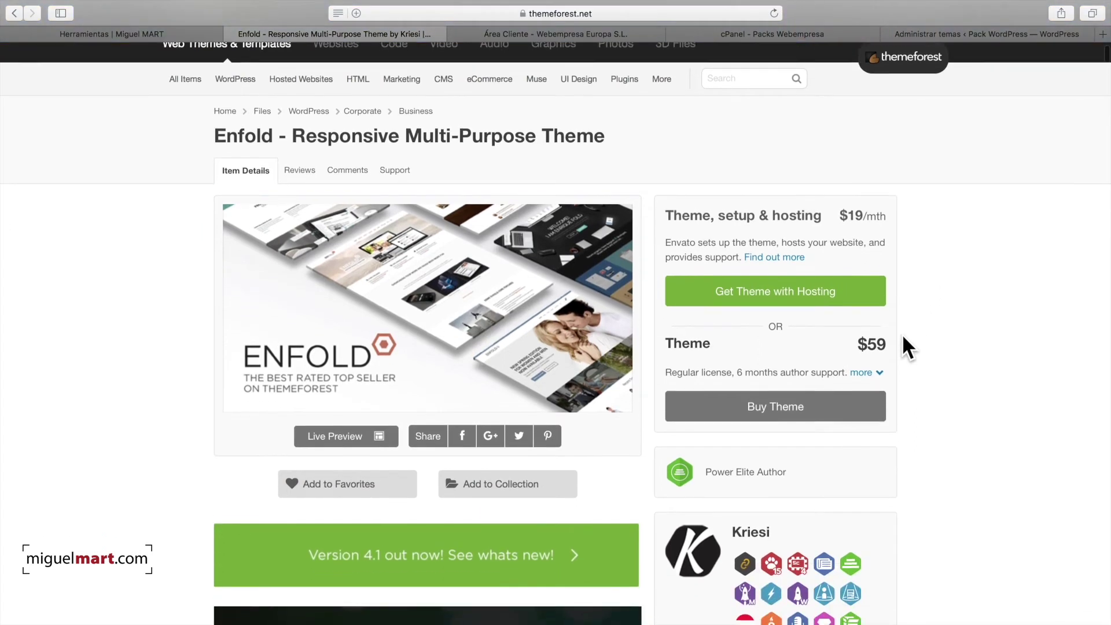
{"action": "scroll", "coordinate": [902, 333], "scroll_direction": "down", "scroll_amount": 2}
{"action": "scroll", "coordinate": [902, 333], "scroll_direction": "up", "scroll_amount": 2}
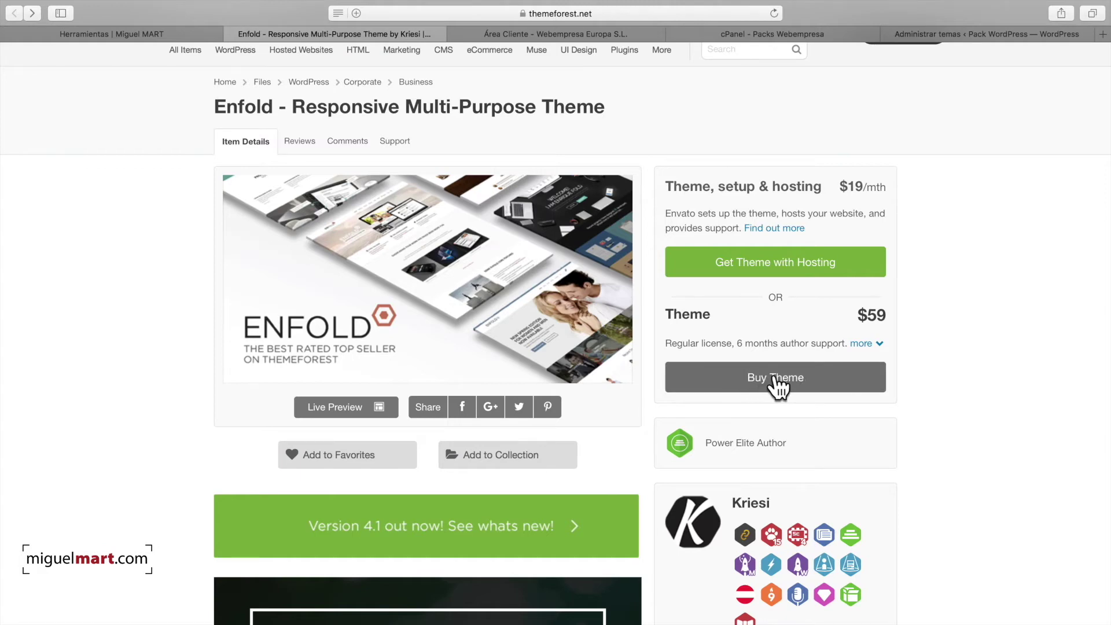
{"action": "left_click", "coordinate": [776, 377]}
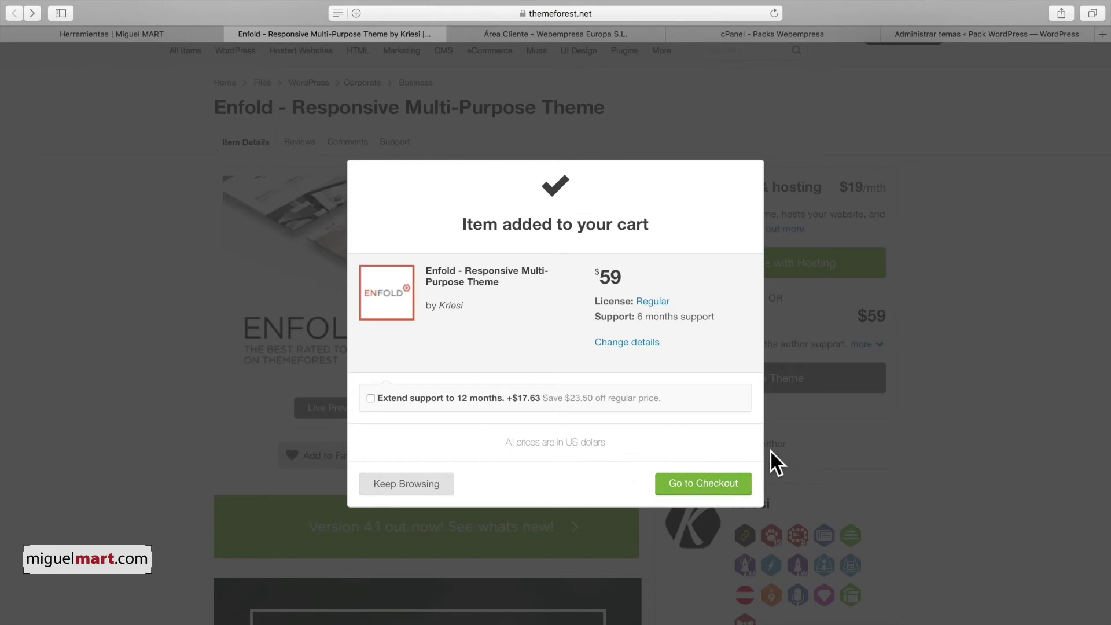
Step: Choose Keep Browsing to leave Enfold in the cart, then scroll the product page
{"action": "left_click", "coordinate": [816, 458]}
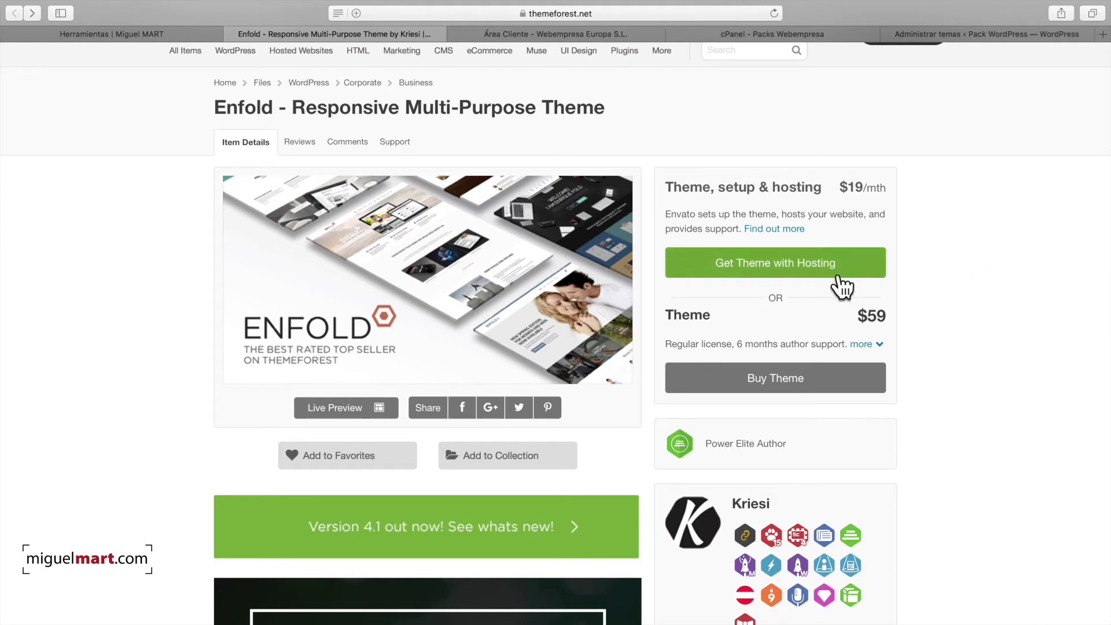
{"action": "scroll", "coordinate": [995, 316], "scroll_direction": "down", "scroll_amount": 3}
{"action": "scroll", "coordinate": [995, 315], "scroll_direction": "up", "scroll_amount": 3}
{"action": "scroll", "coordinate": [994, 307], "scroll_direction": "down", "scroll_amount": 6}
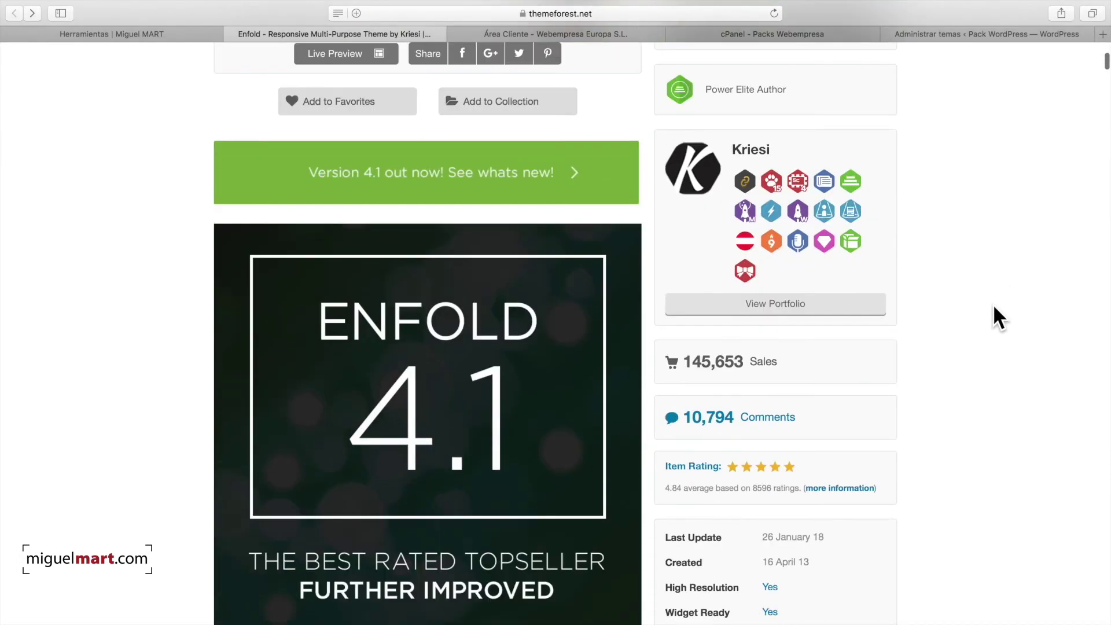
{"action": "scroll", "coordinate": [993, 305], "scroll_direction": "up", "scroll_amount": 8}
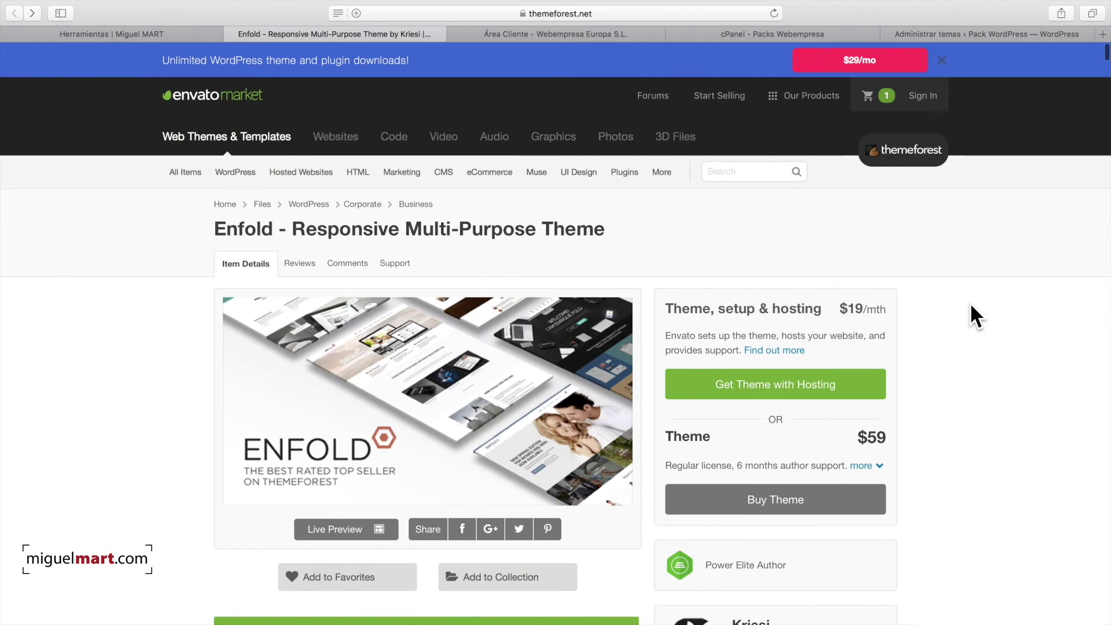
{"action": "scroll", "coordinate": [958, 304], "scroll_direction": "down", "scroll_amount": 1}
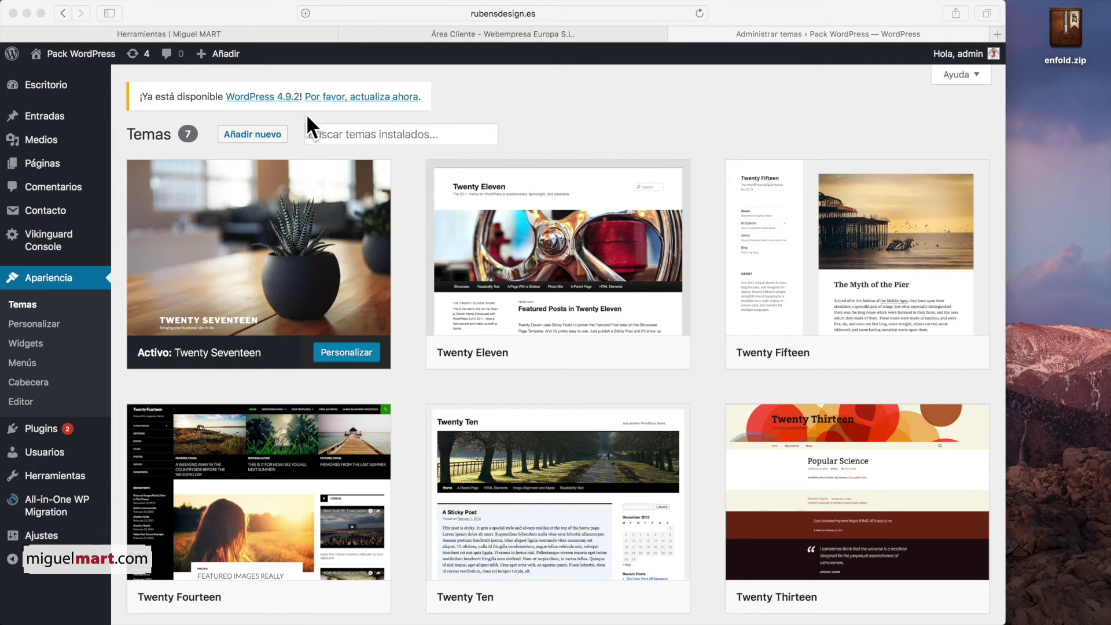
Step: Upload enfold.zip through Añadir nuevo > Subir tema and install the Enfold theme
{"action": "left_click", "coordinate": [246, 134]}
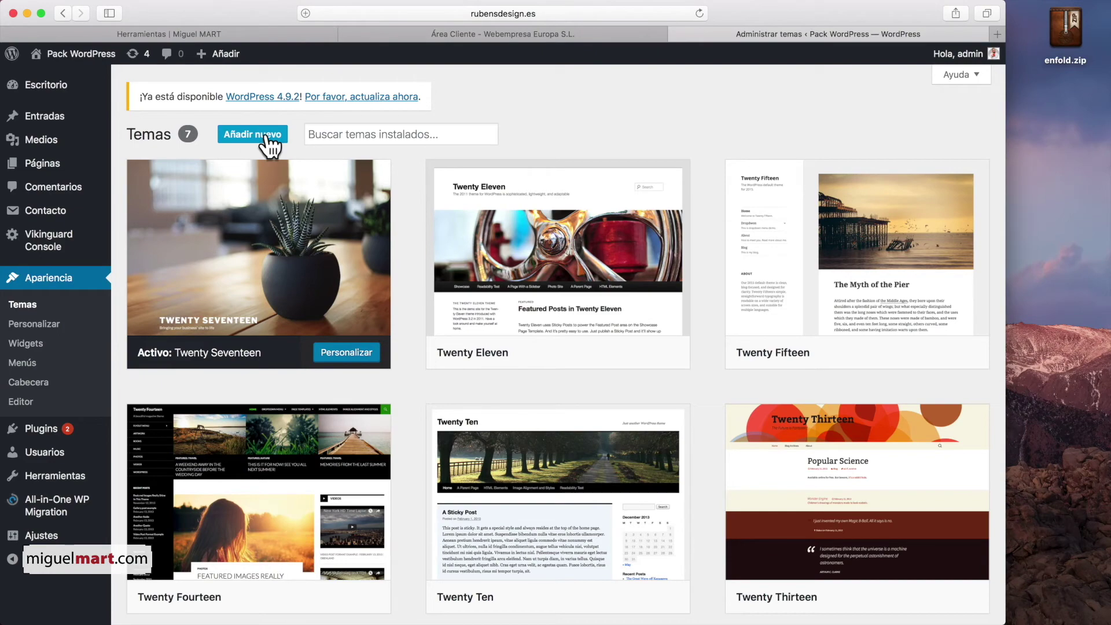
{"action": "left_click", "coordinate": [265, 134]}
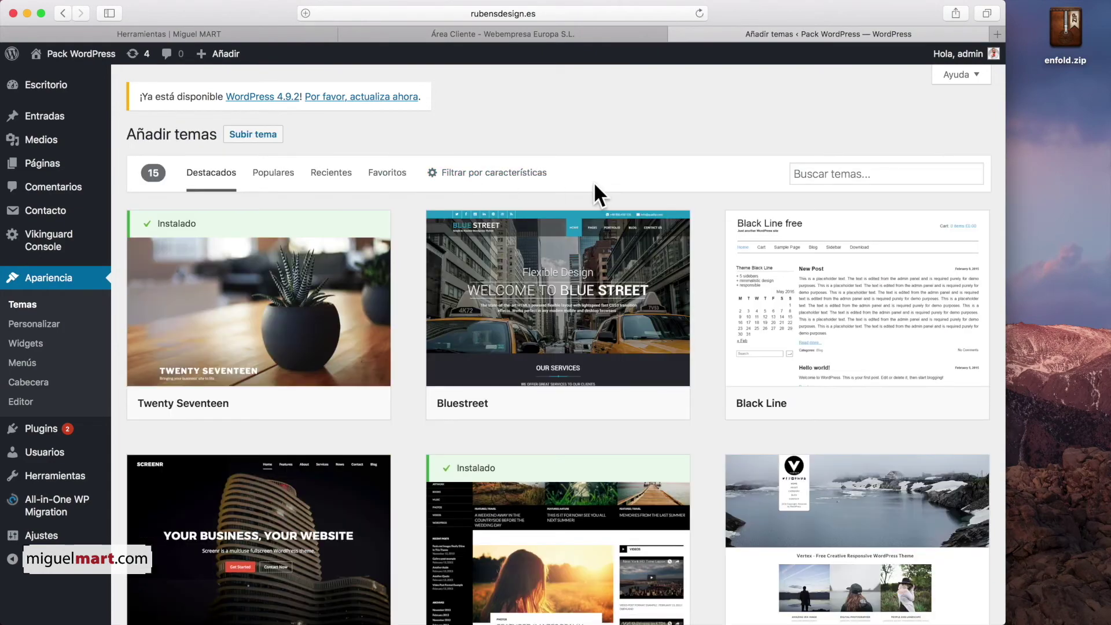
{"action": "left_click", "coordinate": [262, 139]}
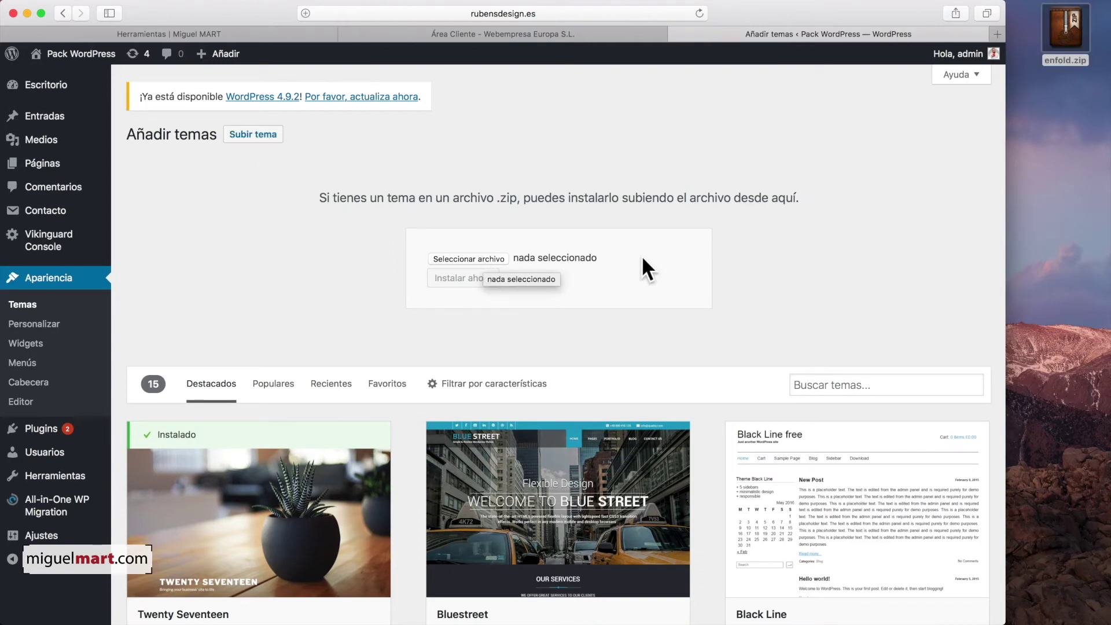
{"action": "left_click_drag", "start_coordinate": [1067, 23], "coordinate": [470, 254]}
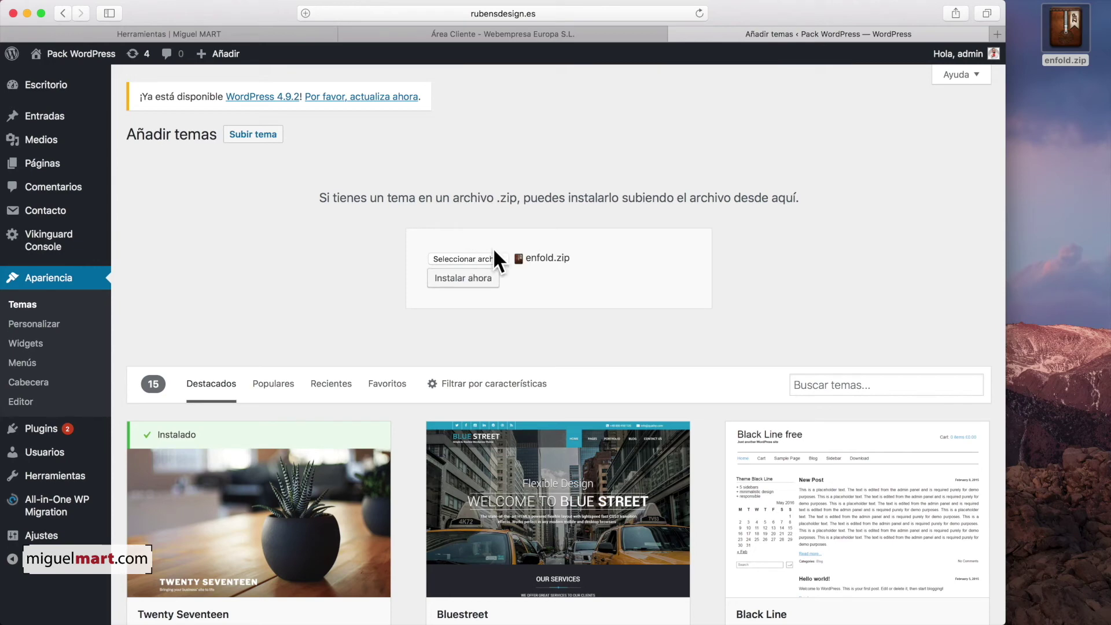
{"action": "left_click", "coordinate": [468, 279]}
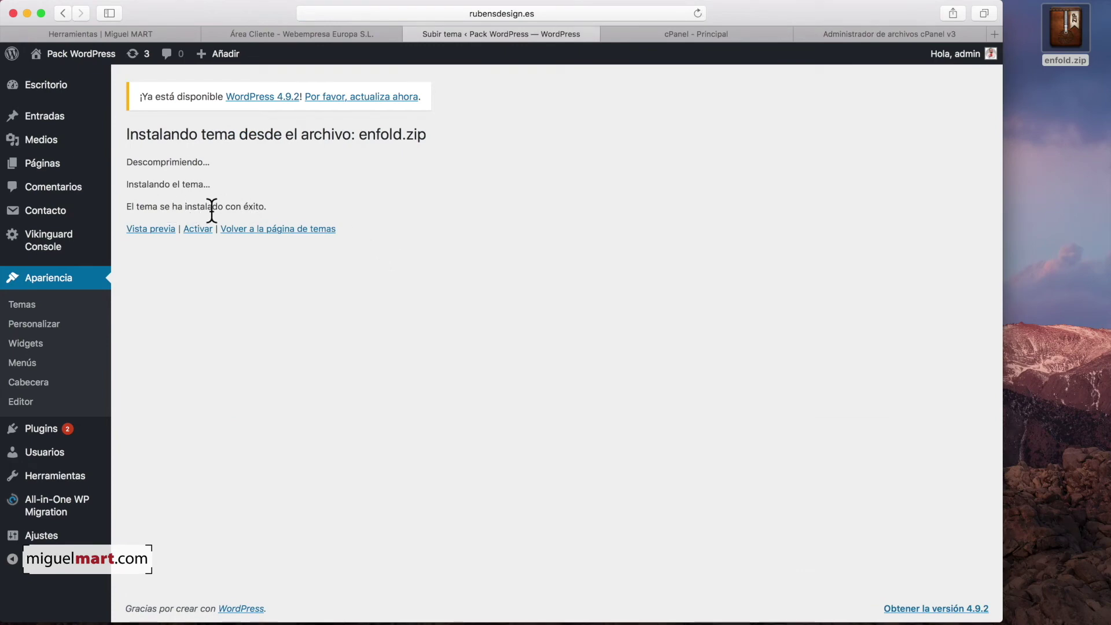
Step: Activate the Enfold theme from the installed themes list
{"action": "left_click", "coordinate": [44, 276]}
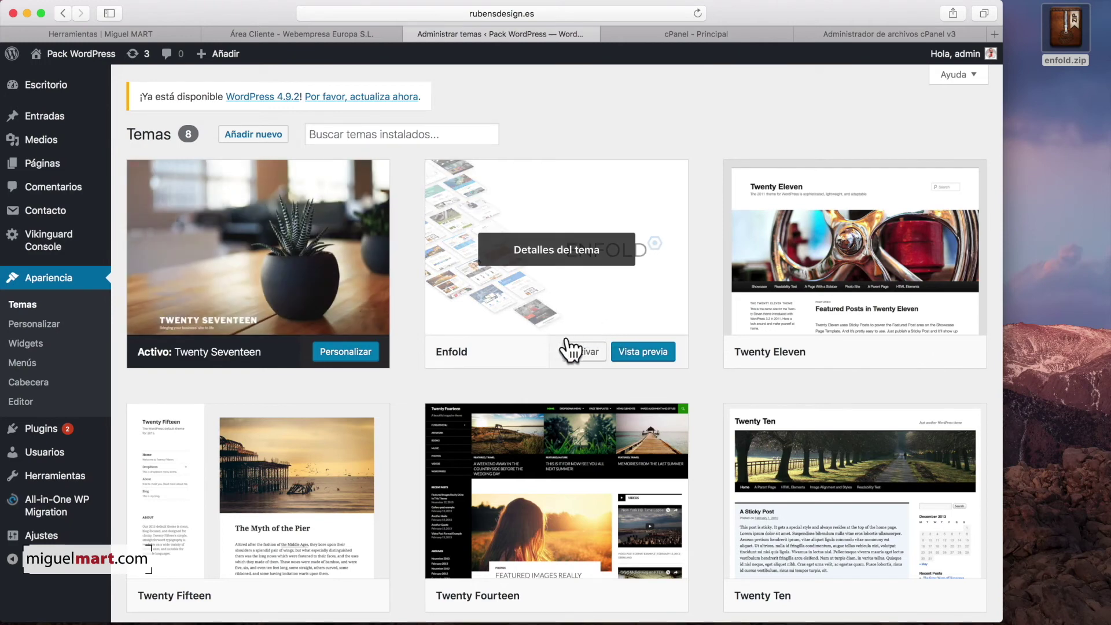
{"action": "left_click", "coordinate": [592, 352]}
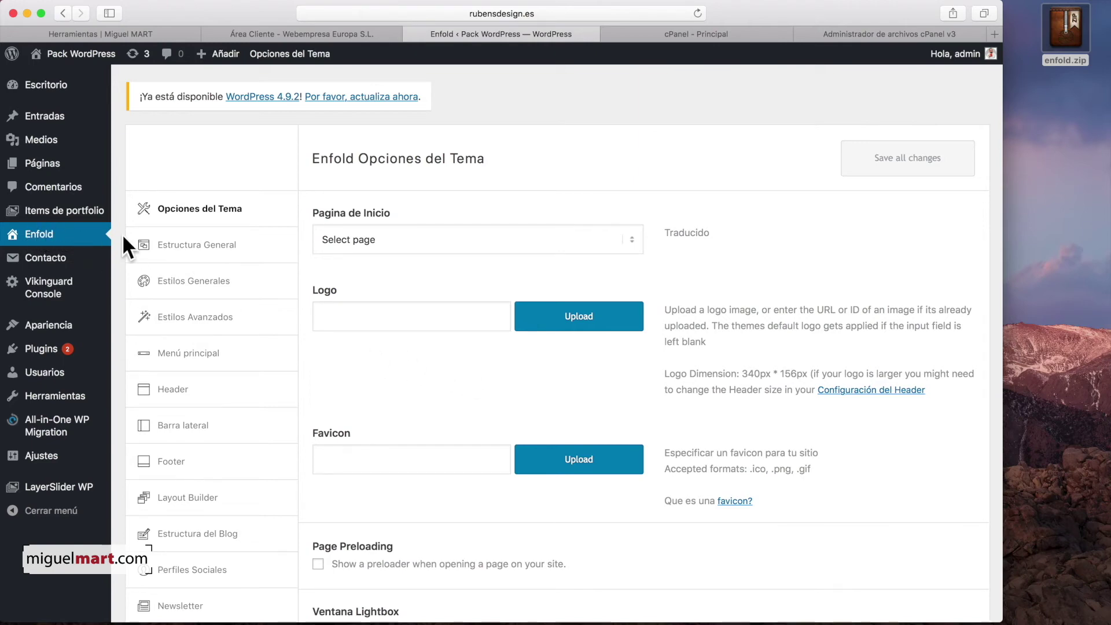
Step: Visit the rubensdesign.es front page from the admin bar to see the Enfold design
{"action": "scroll", "coordinate": [614, 278], "scroll_direction": "down", "scroll_amount": 5}
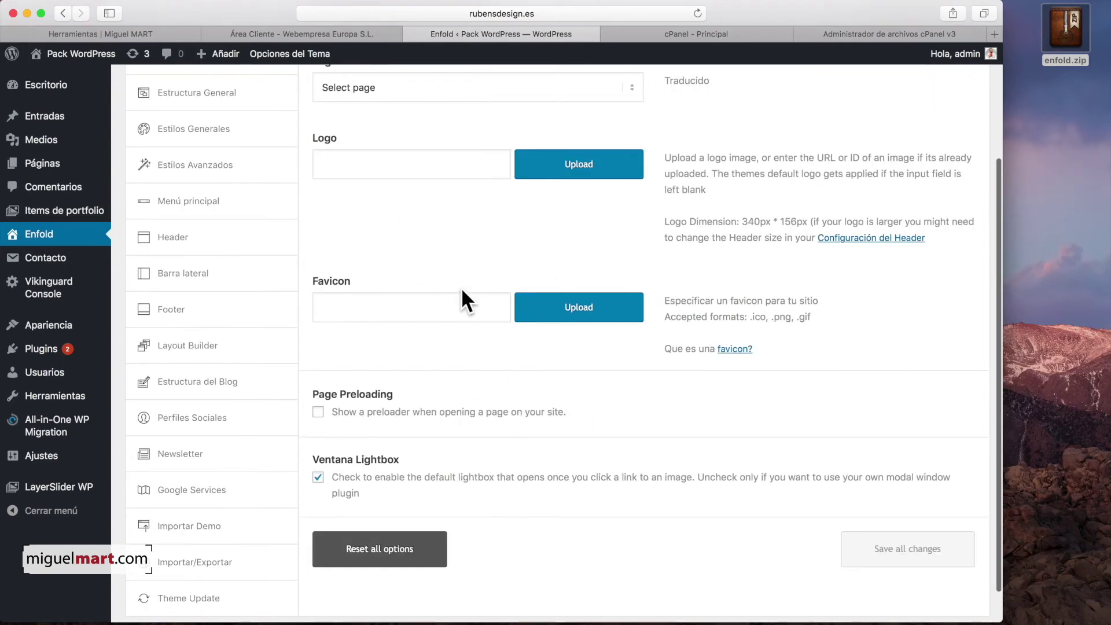
{"action": "scroll", "coordinate": [454, 277], "scroll_direction": "up", "scroll_amount": 5}
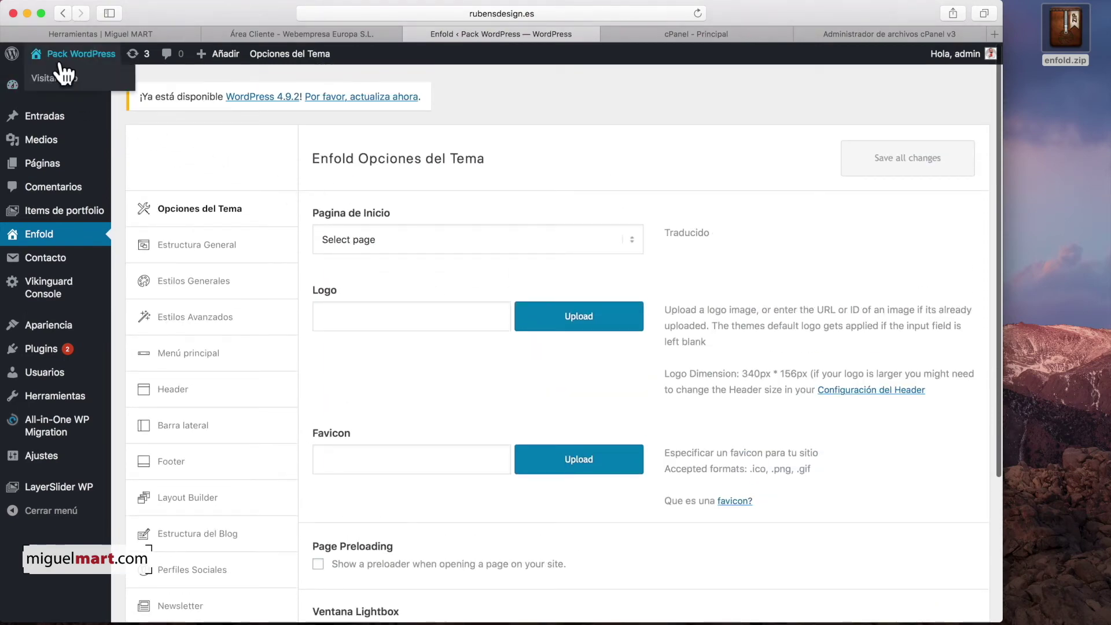
{"action": "left_click", "coordinate": [41, 51]}
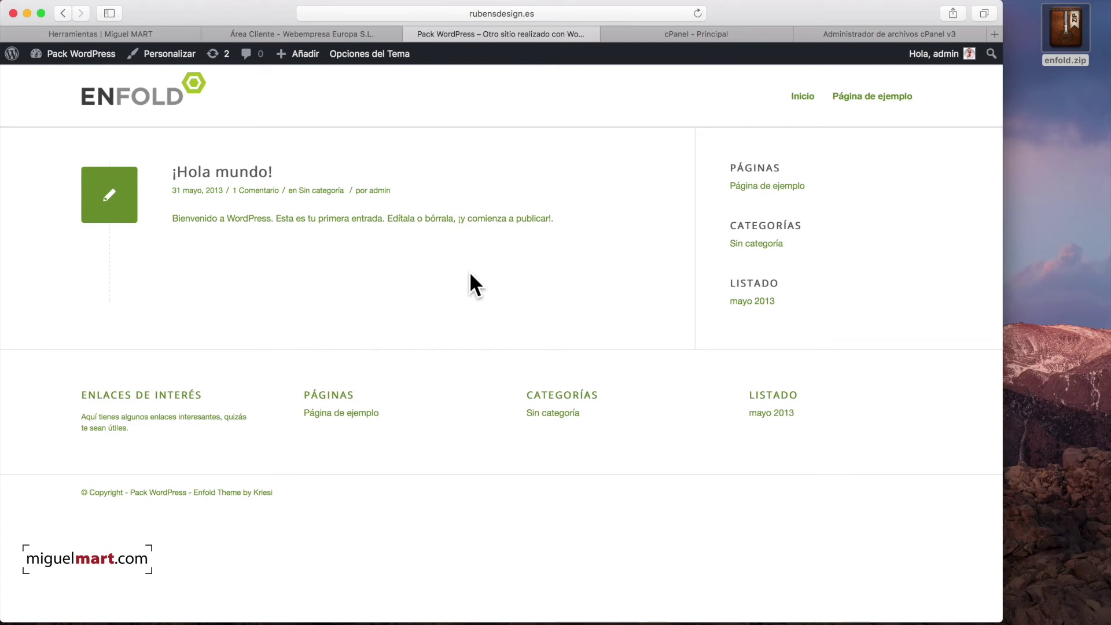
Step: Switch to the Pack Webempresa demo site's dashboard, running WordPress 4.9.2 with Enfold
{"action": "mouse_move", "coordinate": [36, 55]}
{"action": "left_click", "coordinate": [44, 53]}
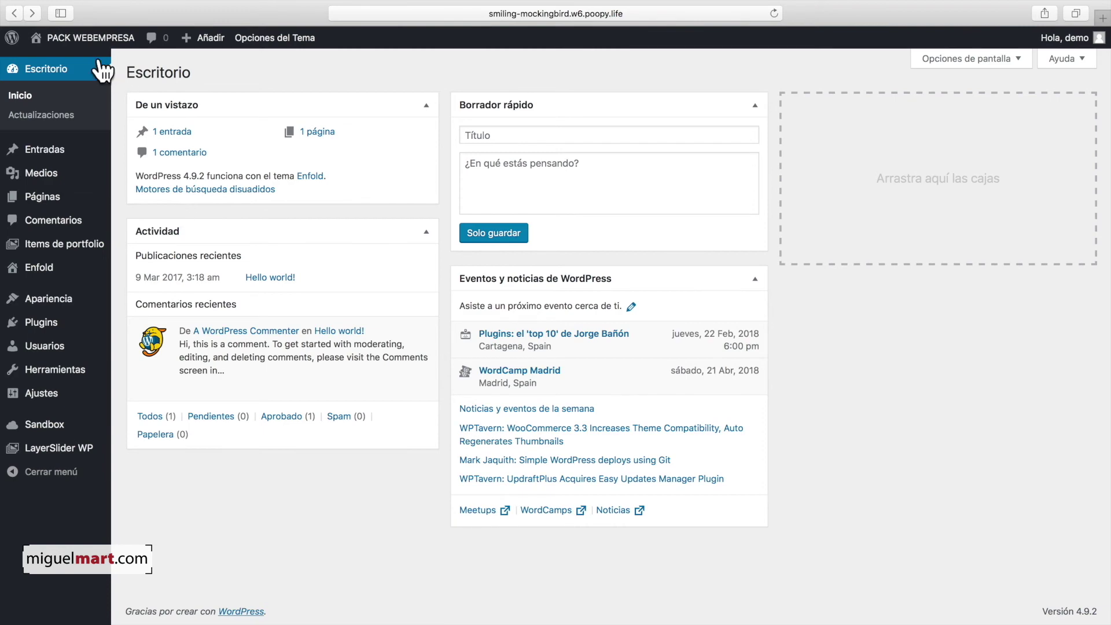
Step: Preview the demo site's front end, then return and open its Enfold theme options
{"action": "left_click", "coordinate": [63, 38]}
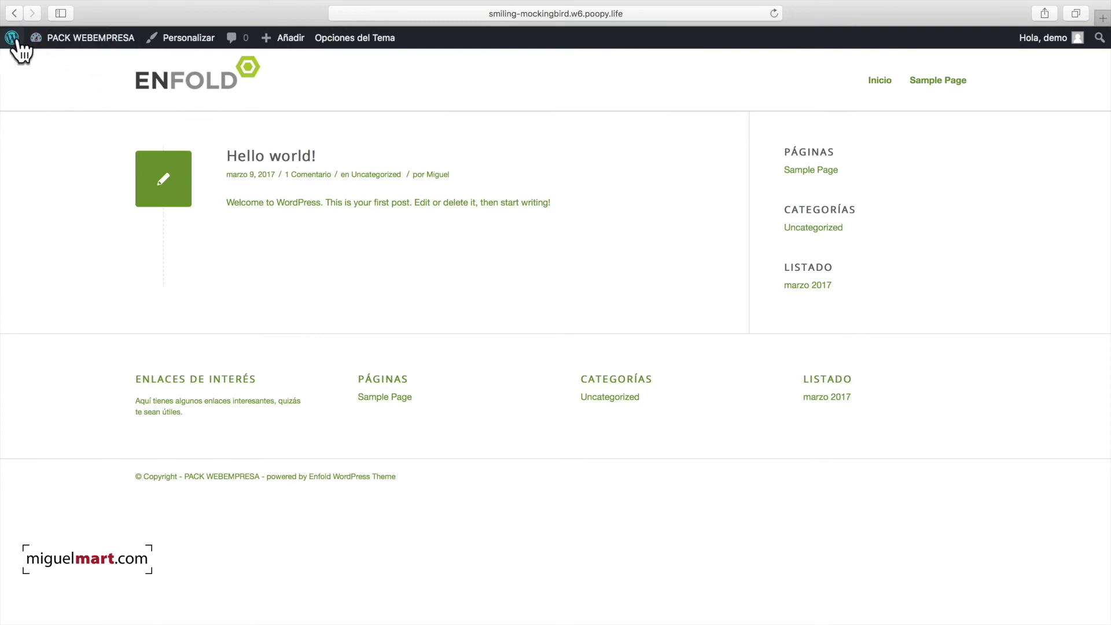
{"action": "left_click", "coordinate": [39, 34]}
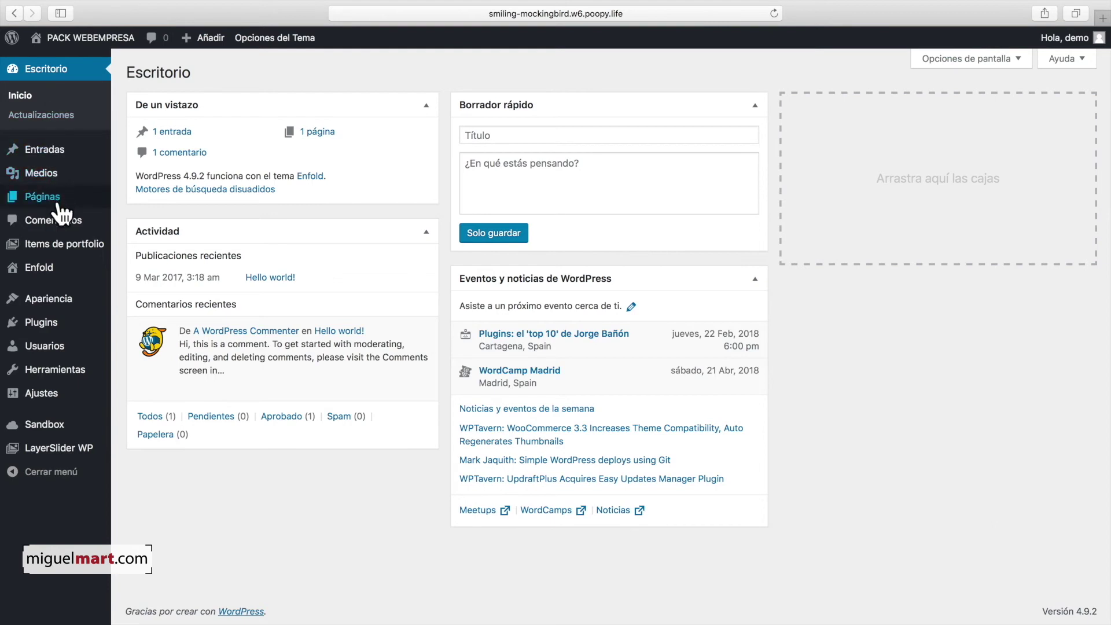
{"action": "mouse_move", "coordinate": [78, 249]}
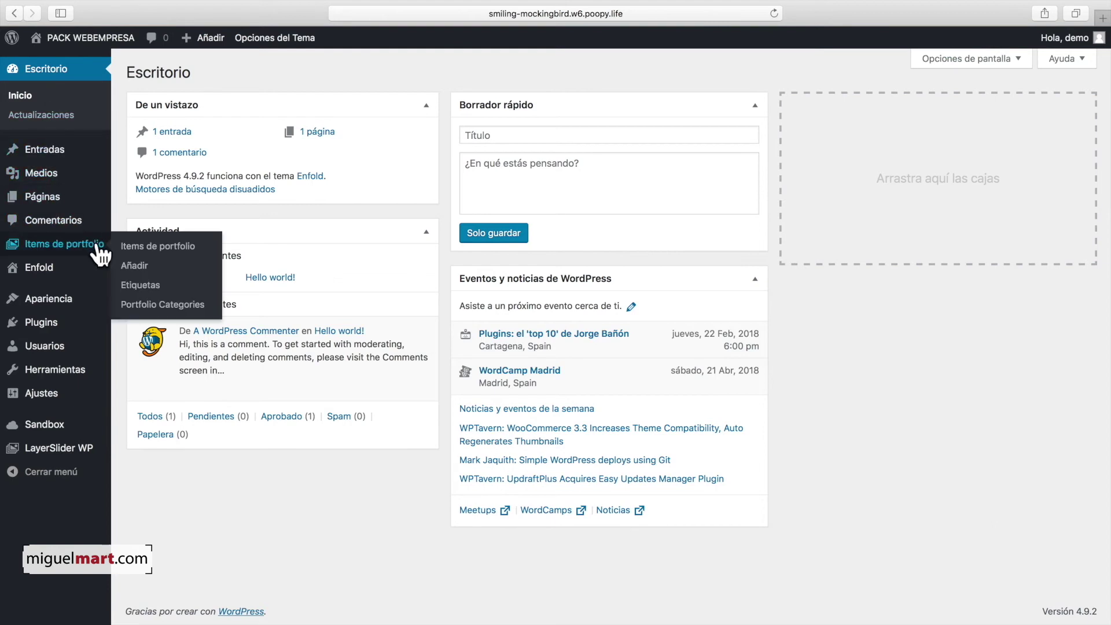
{"action": "left_click", "coordinate": [50, 277]}
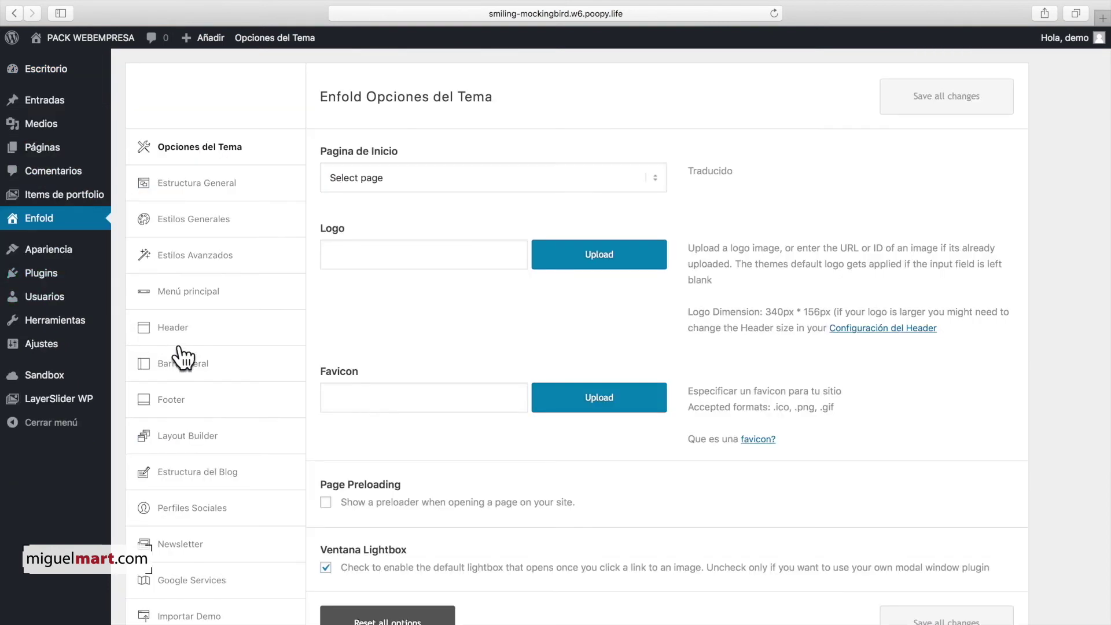
{"action": "scroll", "coordinate": [188, 290], "scroll_direction": "down", "scroll_amount": 5}
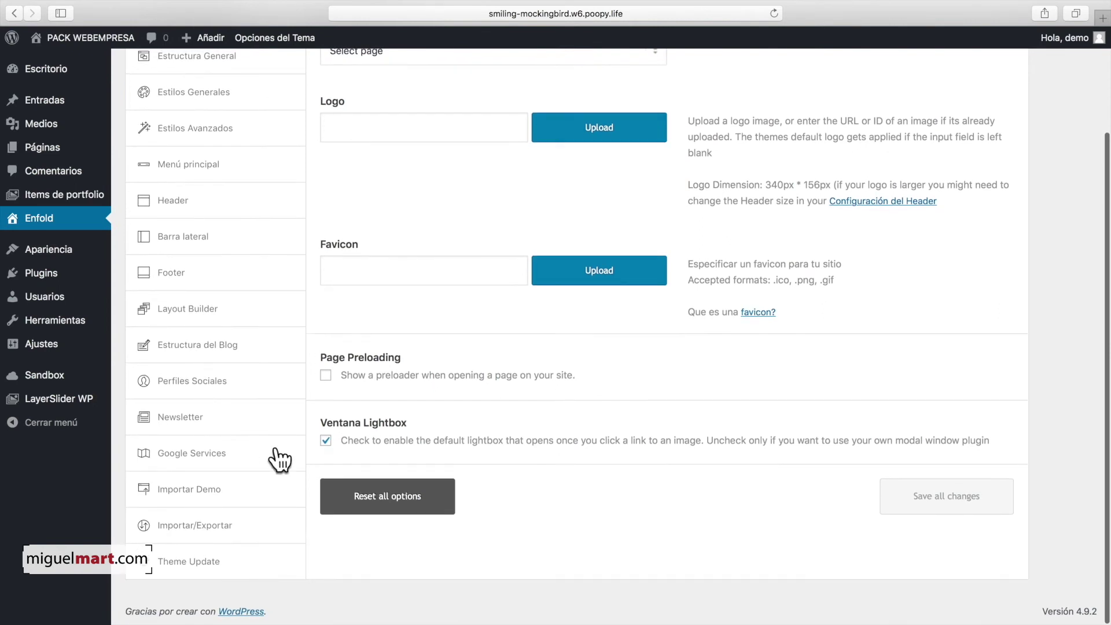
Step: In Importar Demo, scroll to Demo de Restaurante and start its import, raising the overwrite warning
{"action": "left_click", "coordinate": [230, 497]}
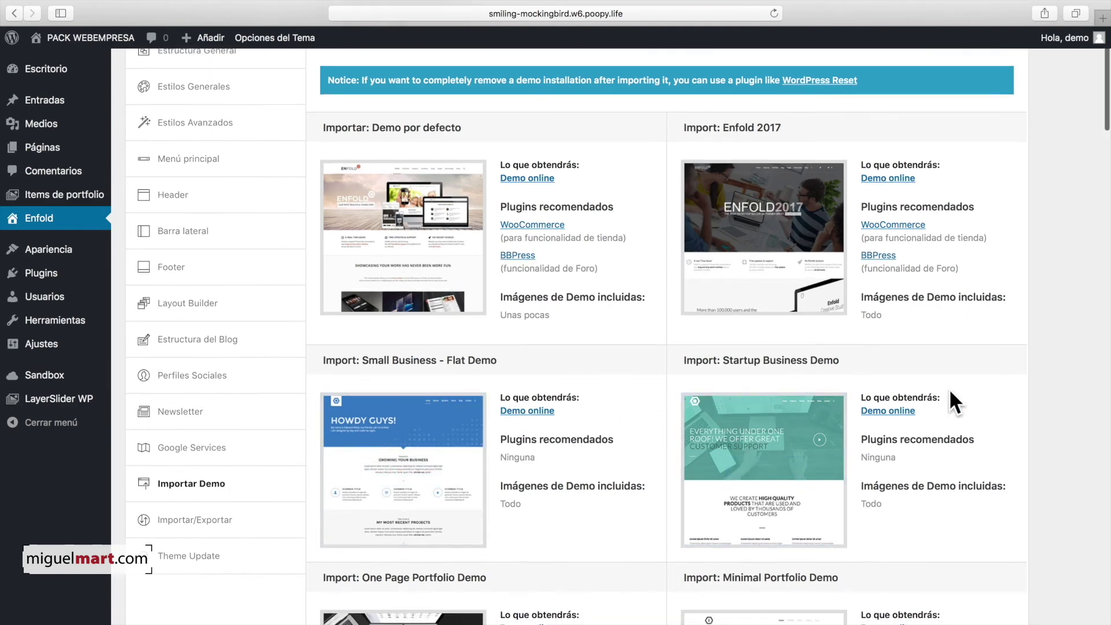
{"action": "scroll", "coordinate": [951, 392], "scroll_direction": "down", "scroll_amount": 10}
{"action": "scroll", "coordinate": [970, 386], "scroll_direction": "down", "scroll_amount": 4}
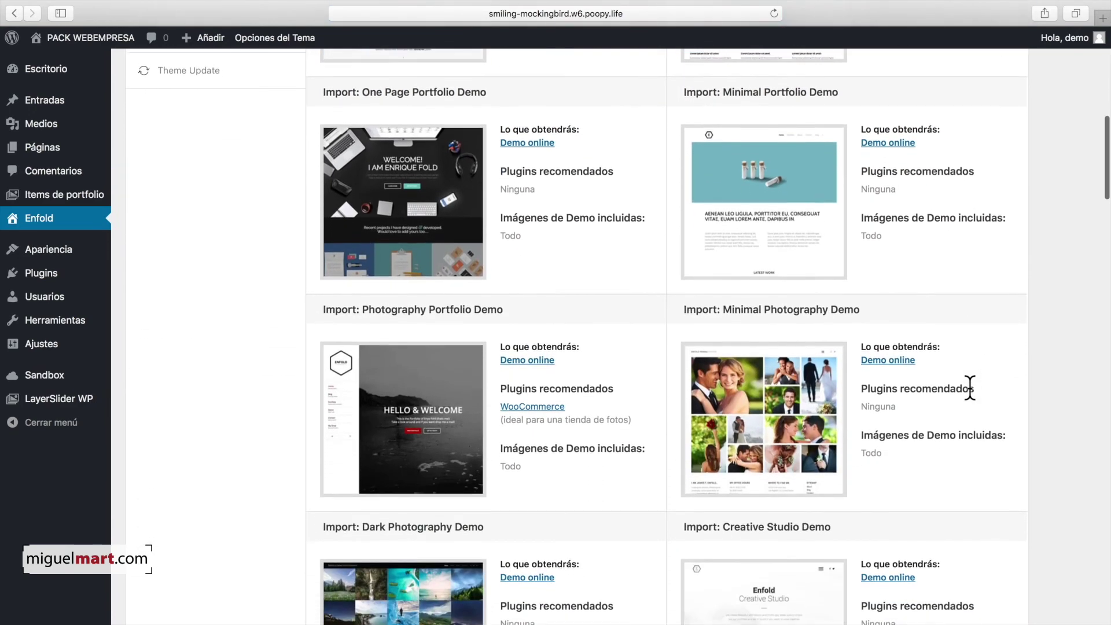
{"action": "scroll", "coordinate": [971, 387], "scroll_direction": "down", "scroll_amount": 9}
{"action": "scroll", "coordinate": [970, 387], "scroll_direction": "down", "scroll_amount": 3}
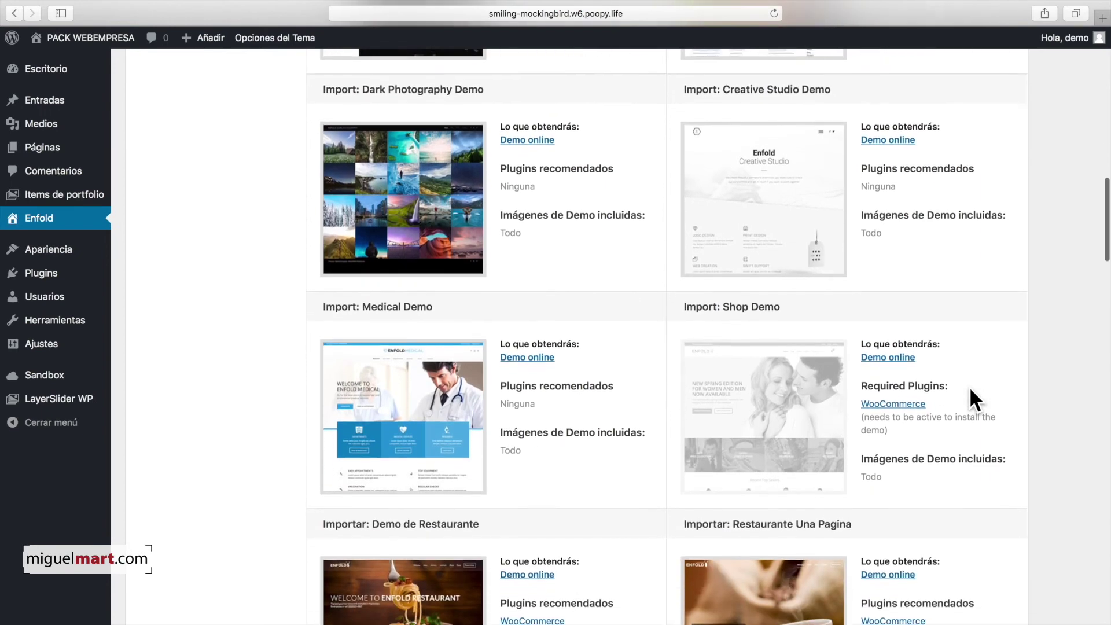
{"action": "scroll", "coordinate": [971, 387], "scroll_direction": "down", "scroll_amount": 7}
{"action": "scroll", "coordinate": [970, 387], "scroll_direction": "down", "scroll_amount": 1}
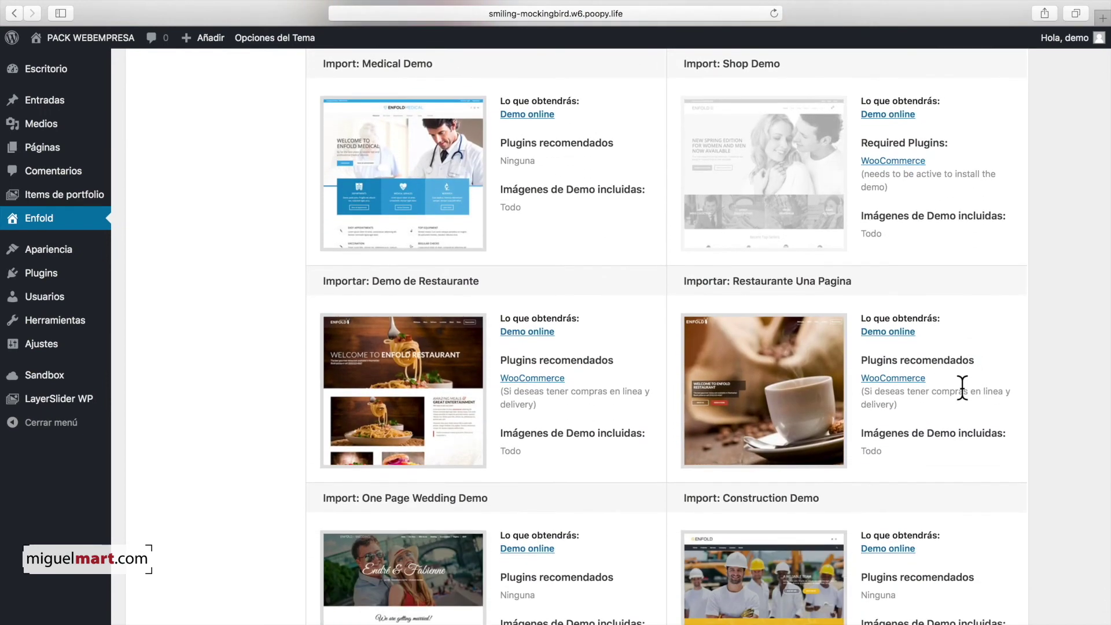
{"action": "mouse_move", "coordinate": [401, 346]}
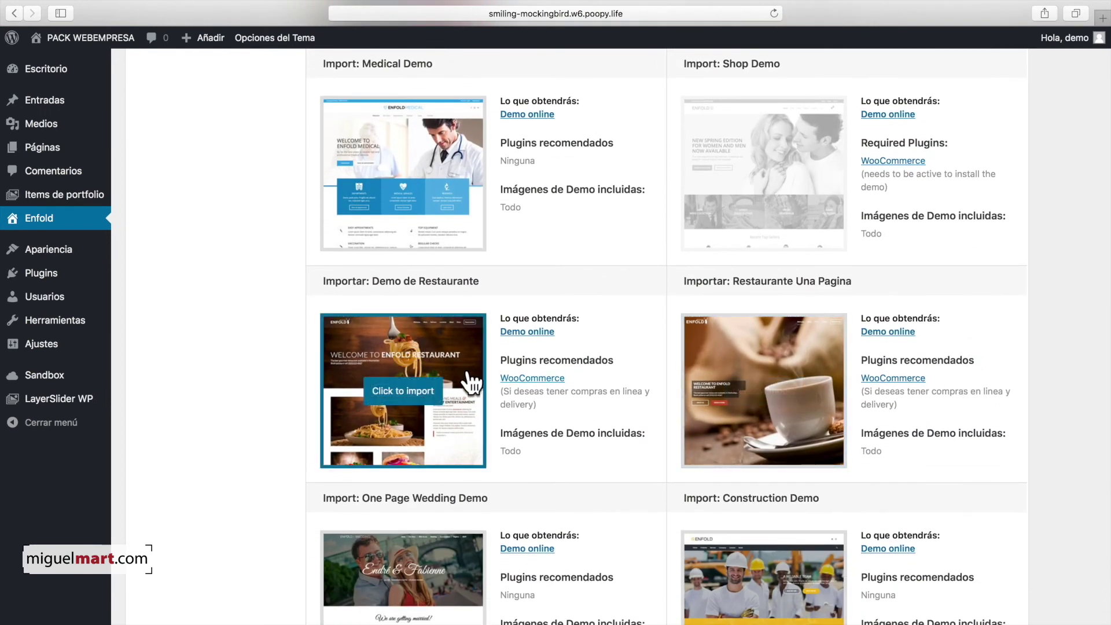
{"action": "left_click", "coordinate": [414, 399]}
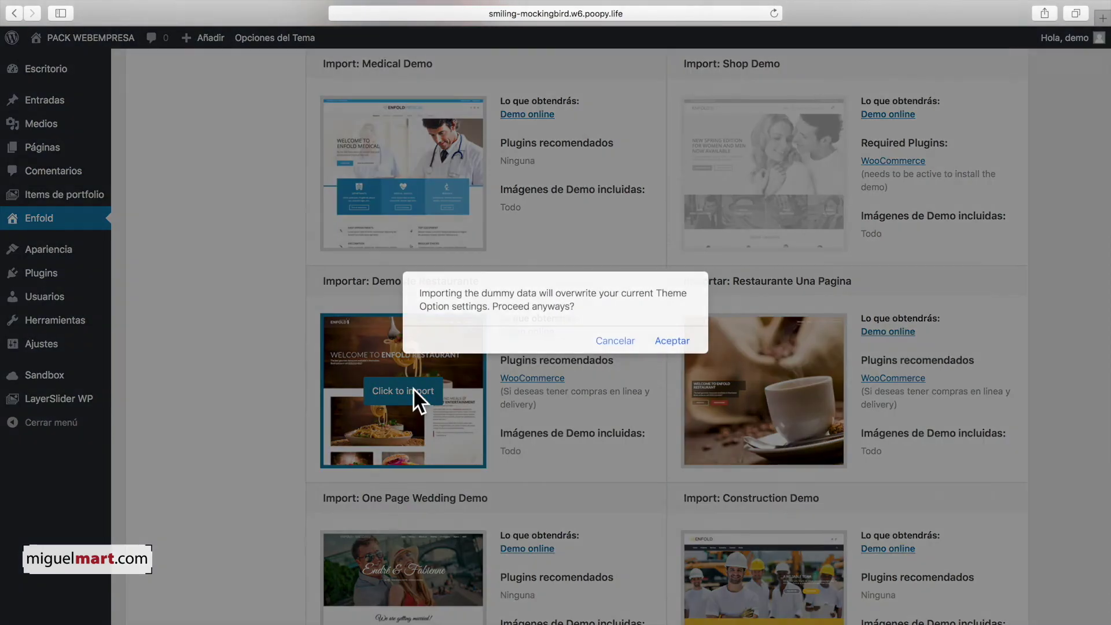
Step: Confirm overwriting the theme options so the Restaurant demo import completes and Enfold options show logo 386
{"action": "left_click", "coordinate": [672, 342]}
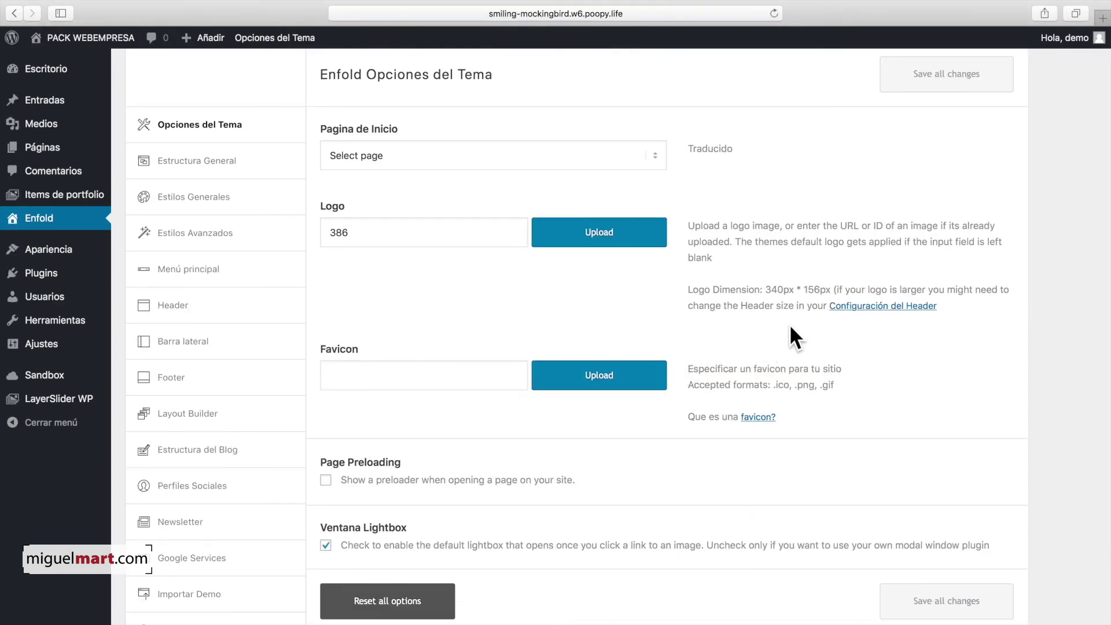
{"action": "scroll", "coordinate": [768, 326], "scroll_direction": "up", "scroll_amount": 2}
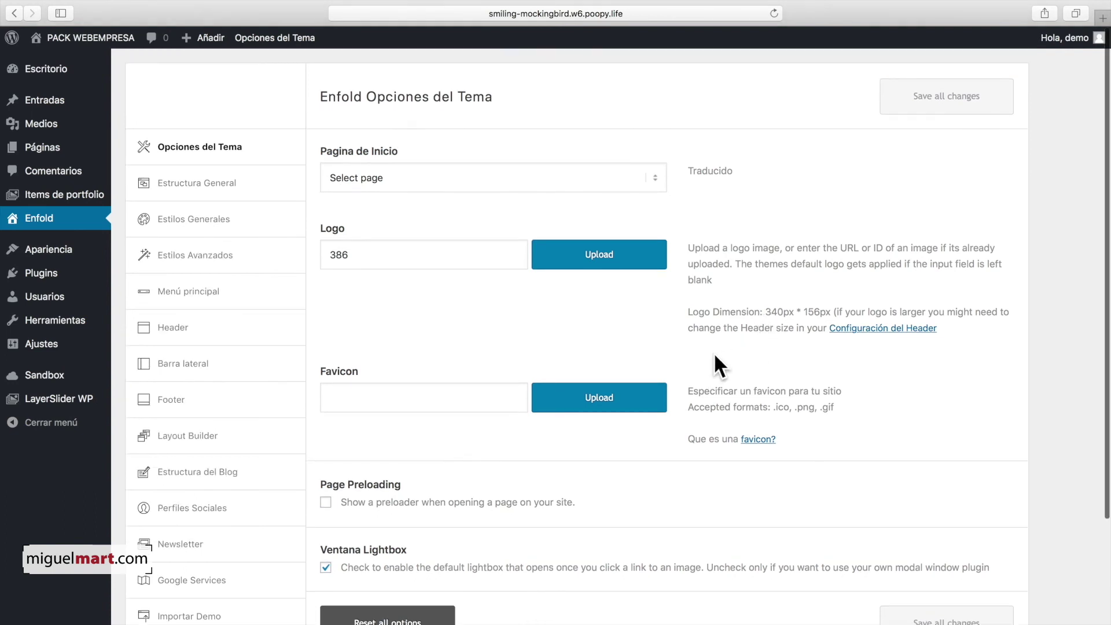
Step: Visit the PACK WEBEMPRESA front end and scroll through the imported Enfold restaurant pages
{"action": "mouse_move", "coordinate": [58, 81]}
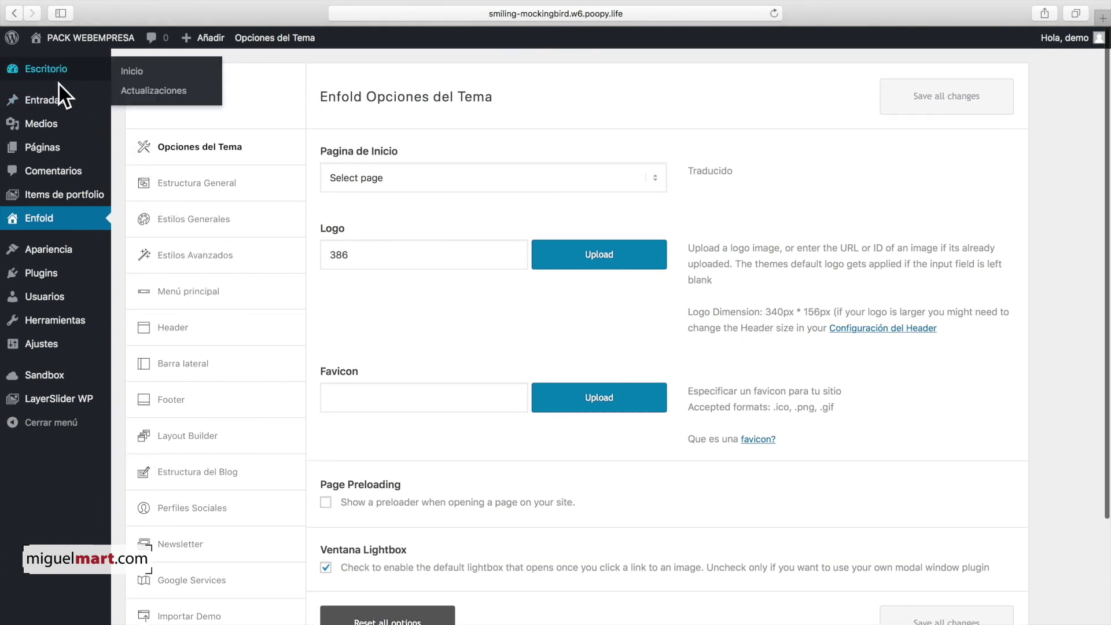
{"action": "mouse_move", "coordinate": [51, 41]}
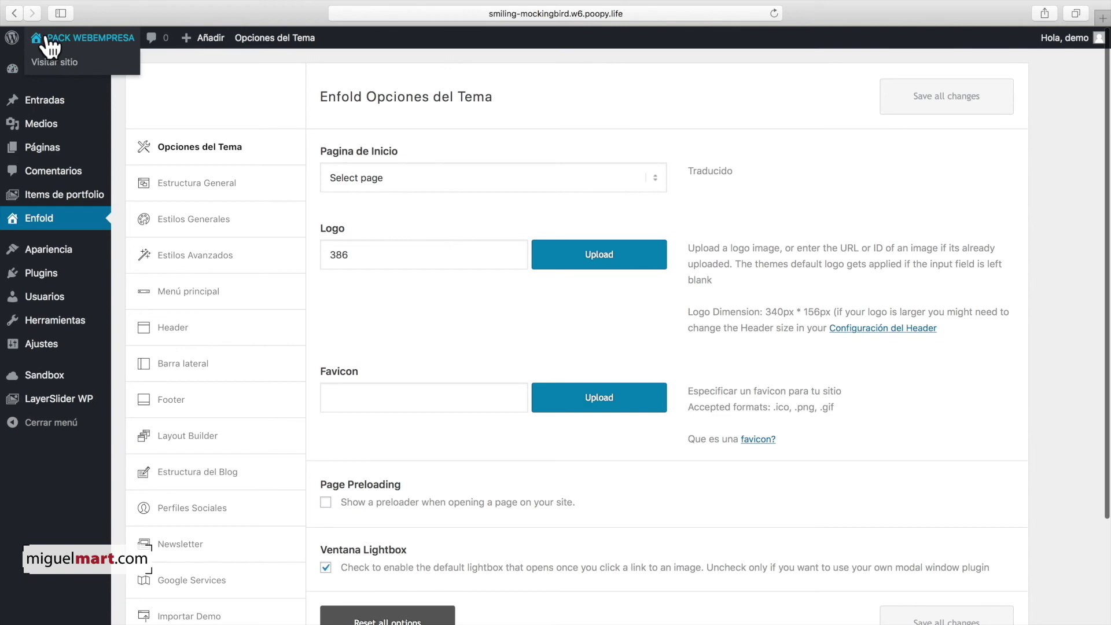
{"action": "left_click", "coordinate": [53, 37]}
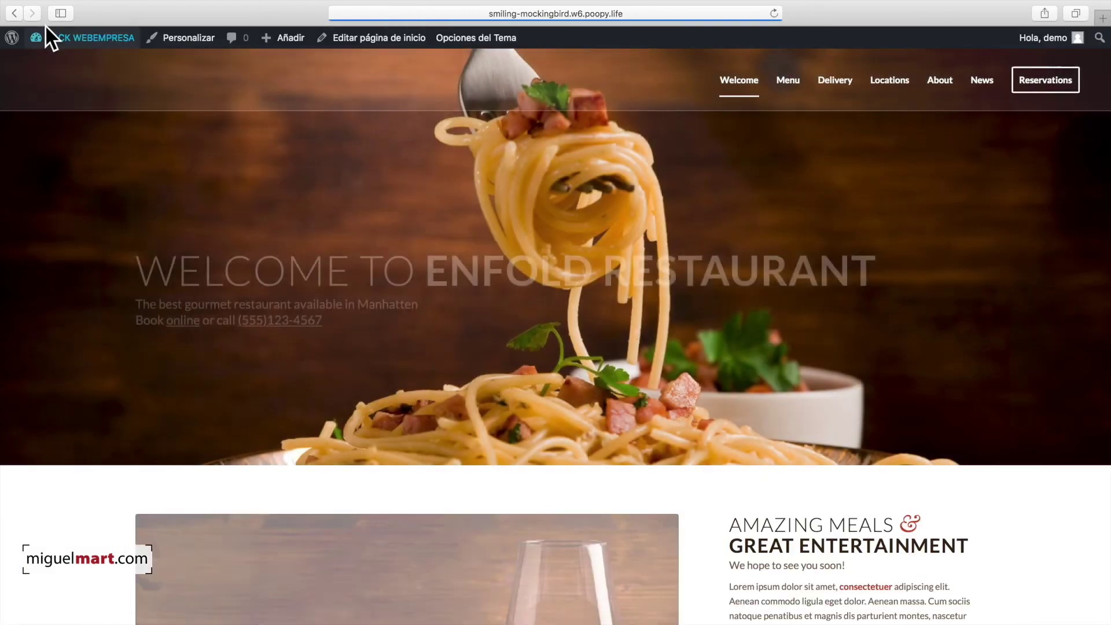
{"action": "mouse_move", "coordinate": [56, 37]}
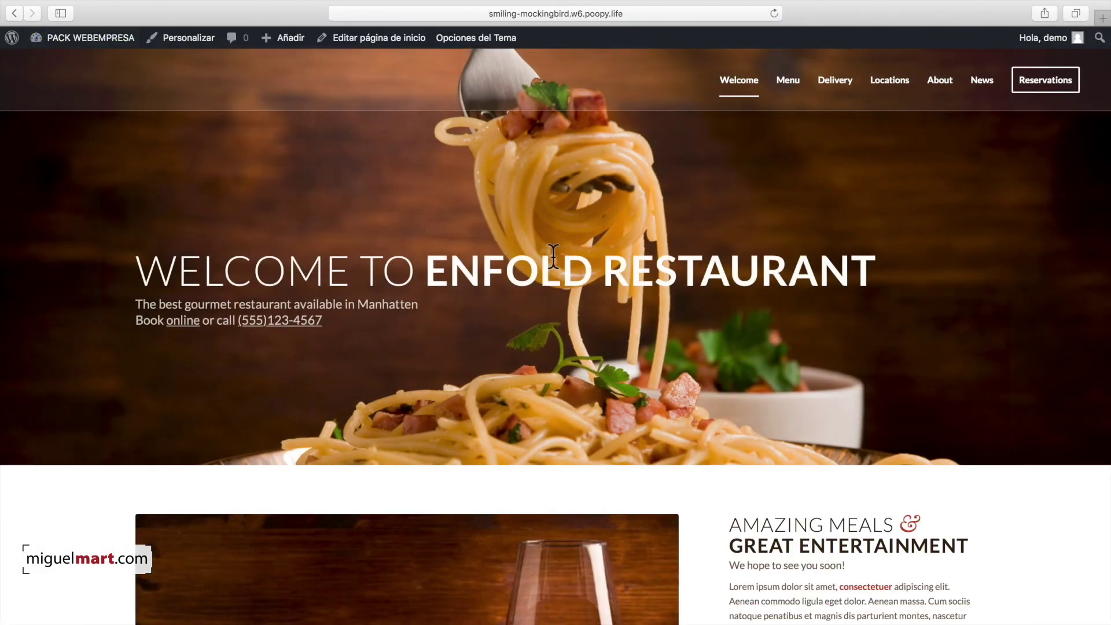
{"action": "scroll", "coordinate": [571, 259], "scroll_direction": "down", "scroll_amount": 7}
{"action": "scroll", "coordinate": [571, 258], "scroll_direction": "down", "scroll_amount": 7}
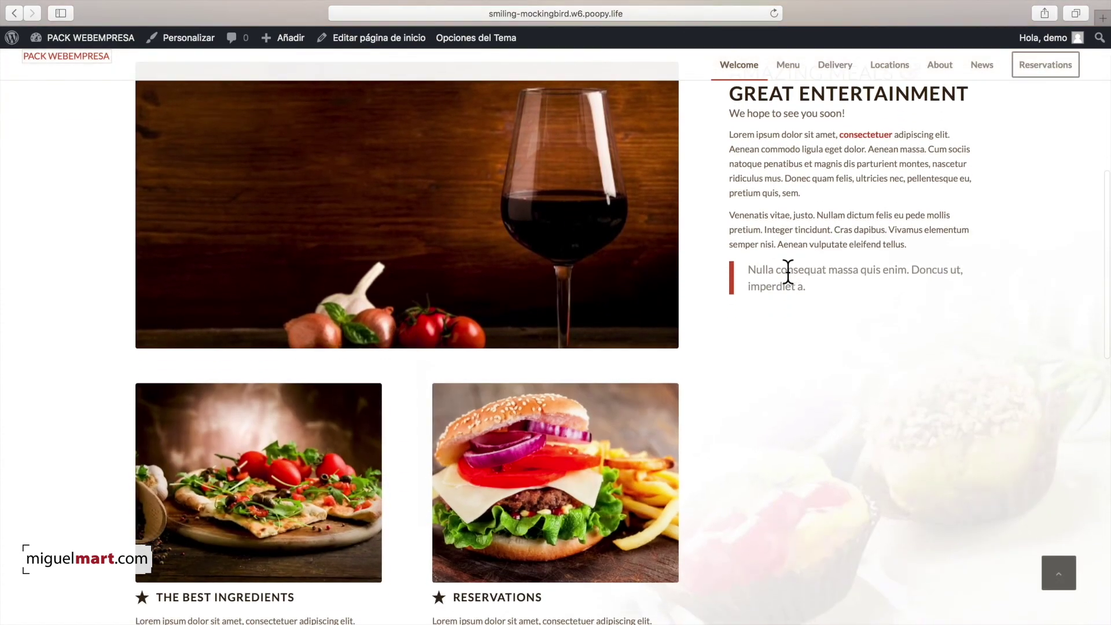
{"action": "scroll", "coordinate": [637, 335], "scroll_direction": "down", "scroll_amount": 8}
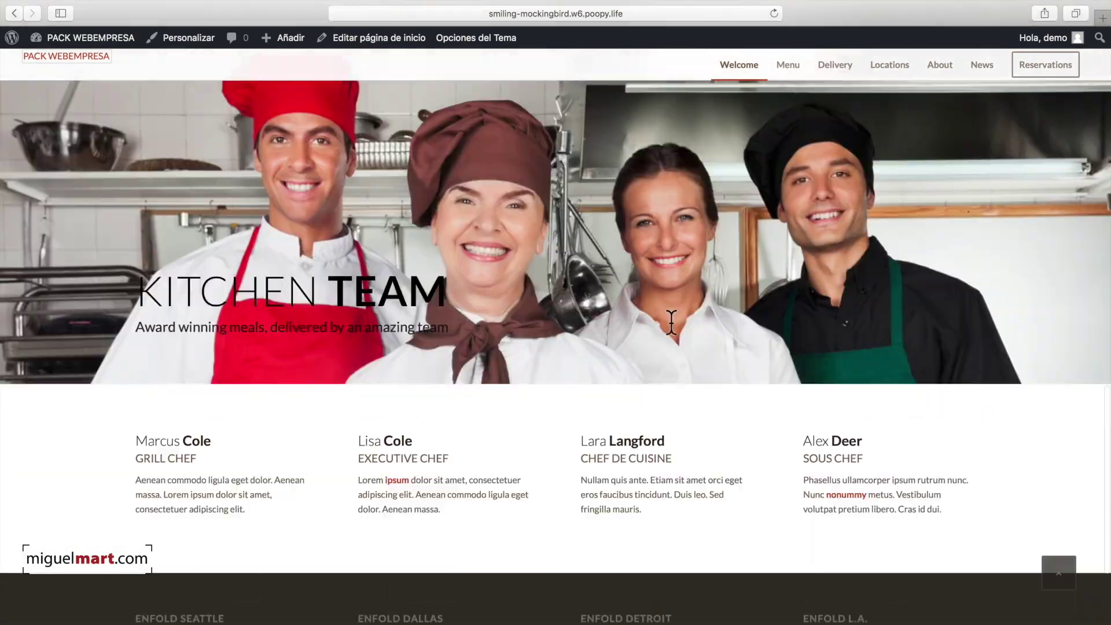
{"action": "scroll", "coordinate": [672, 321], "scroll_direction": "up", "scroll_amount": 15}
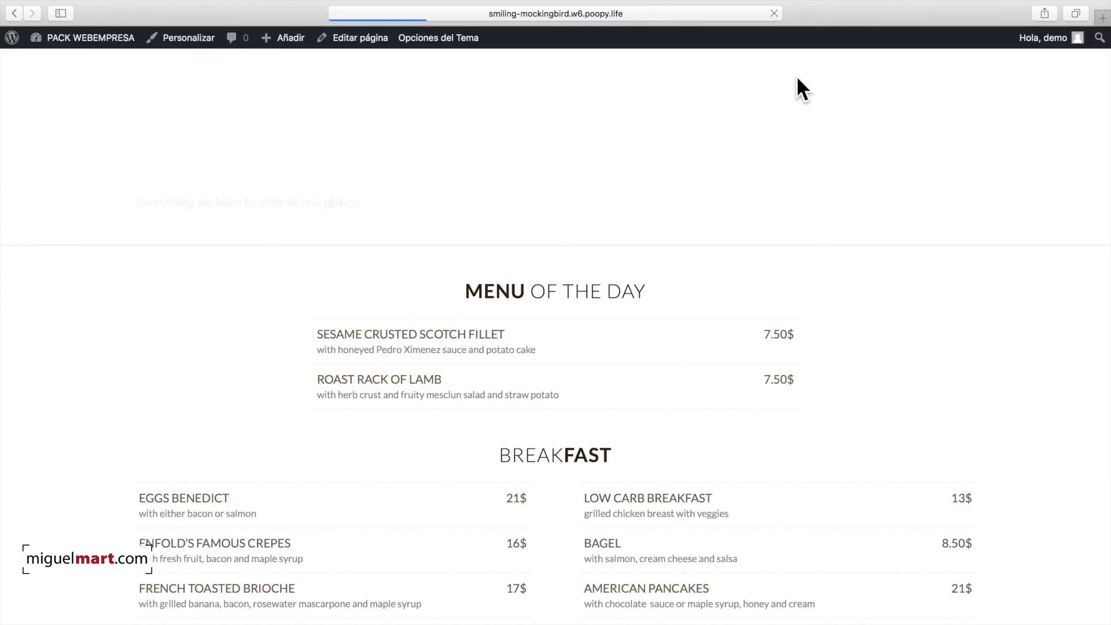
{"action": "scroll", "coordinate": [772, 130], "scroll_direction": "down", "scroll_amount": 20}
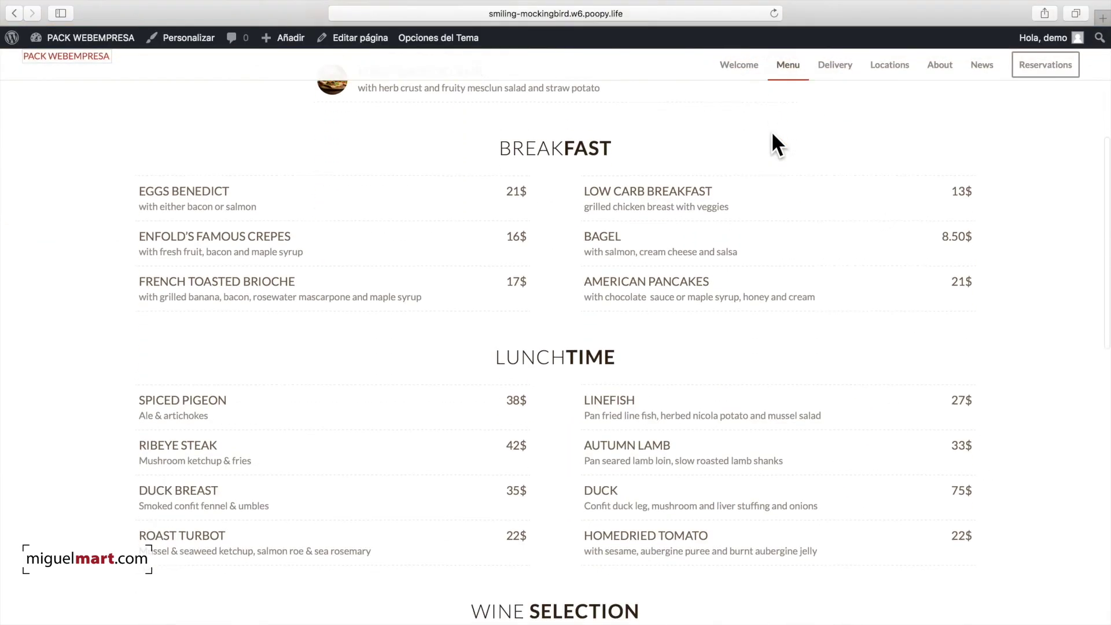
{"action": "scroll", "coordinate": [772, 131], "scroll_direction": "down", "scroll_amount": 5}
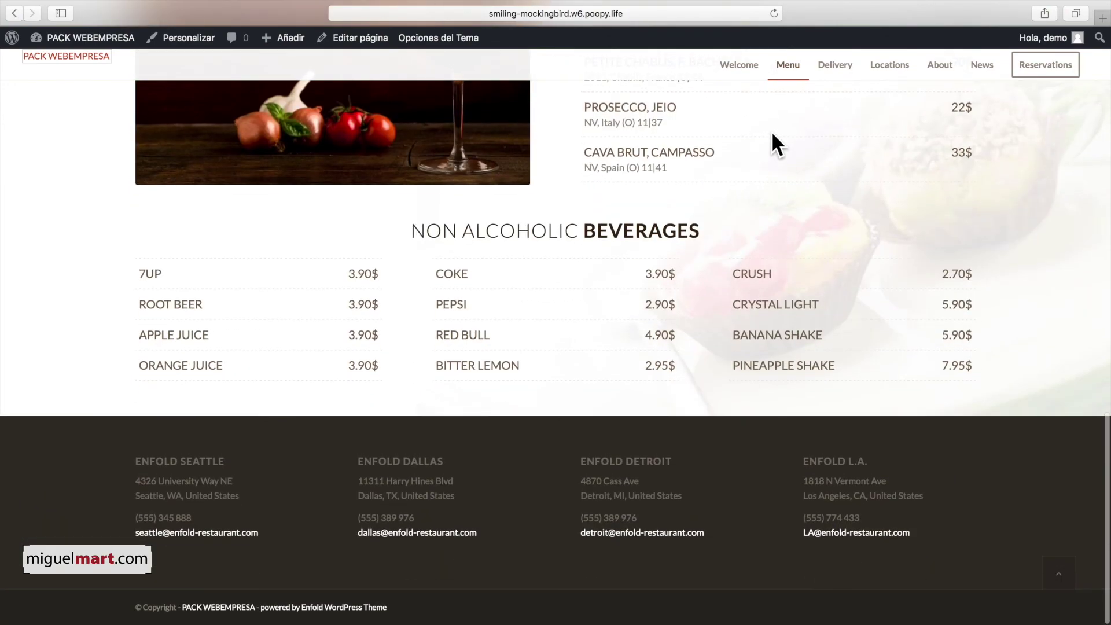
{"action": "scroll", "coordinate": [773, 131], "scroll_direction": "up", "scroll_amount": 20}
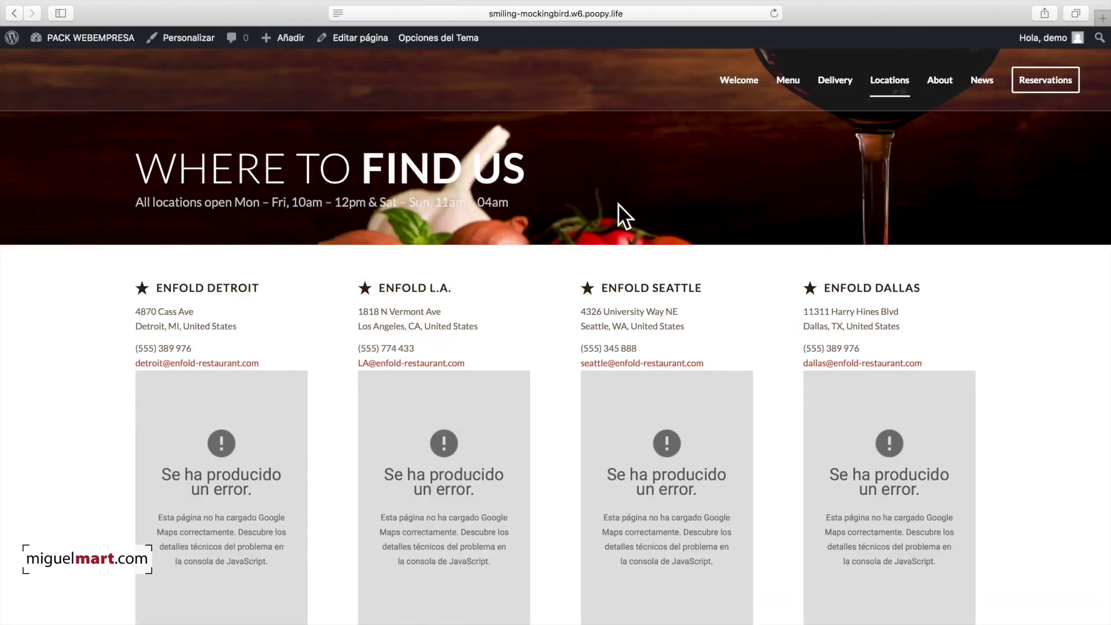
Step: Scroll through the Reservations booking page, then return to the 'Amazing Meals & Great Entertainment' Welcome page
{"action": "scroll", "coordinate": [618, 203], "scroll_direction": "down", "scroll_amount": 10}
{"action": "scroll", "coordinate": [618, 203], "scroll_direction": "up", "scroll_amount": 10}
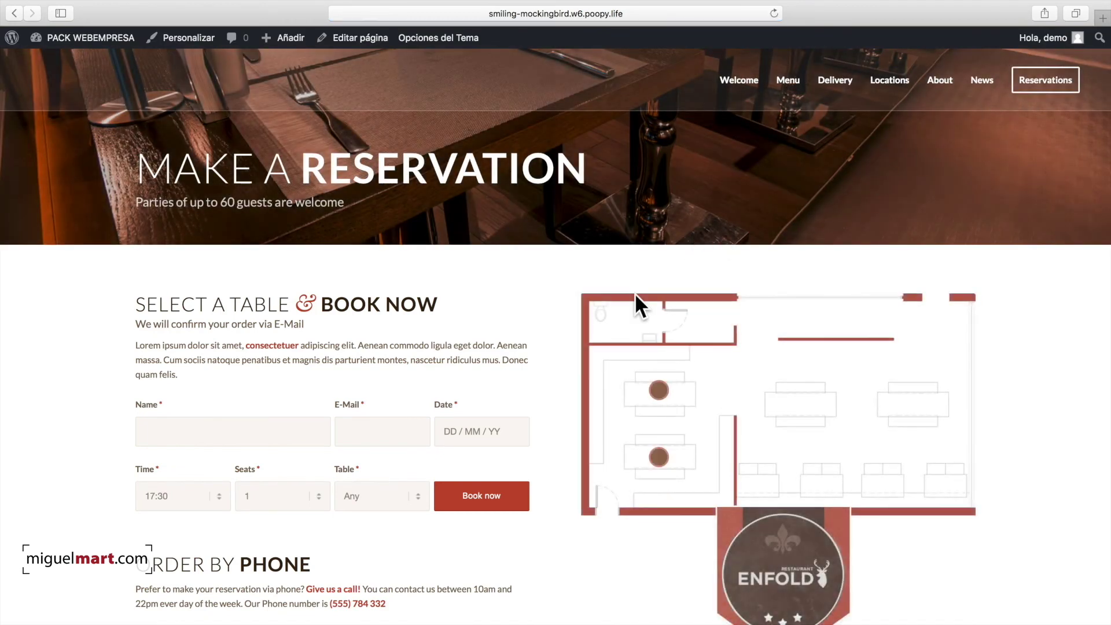
{"action": "scroll", "coordinate": [578, 322], "scroll_direction": "down", "scroll_amount": 10}
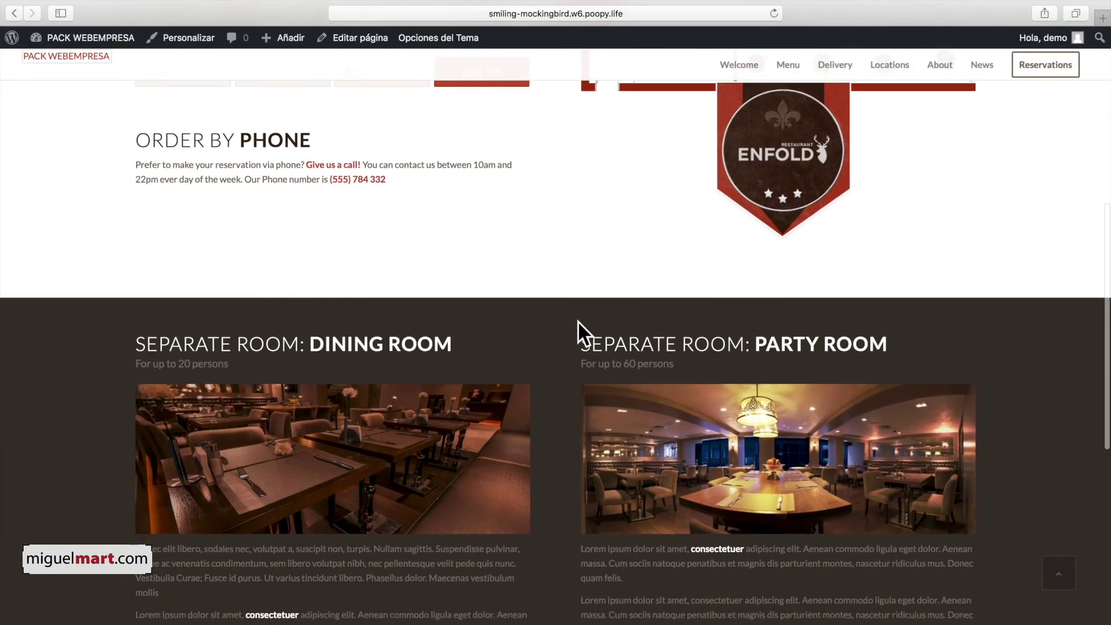
{"action": "scroll", "coordinate": [573, 324], "scroll_direction": "down", "scroll_amount": 4}
{"action": "scroll", "coordinate": [572, 323], "scroll_direction": "up", "scroll_amount": 15}
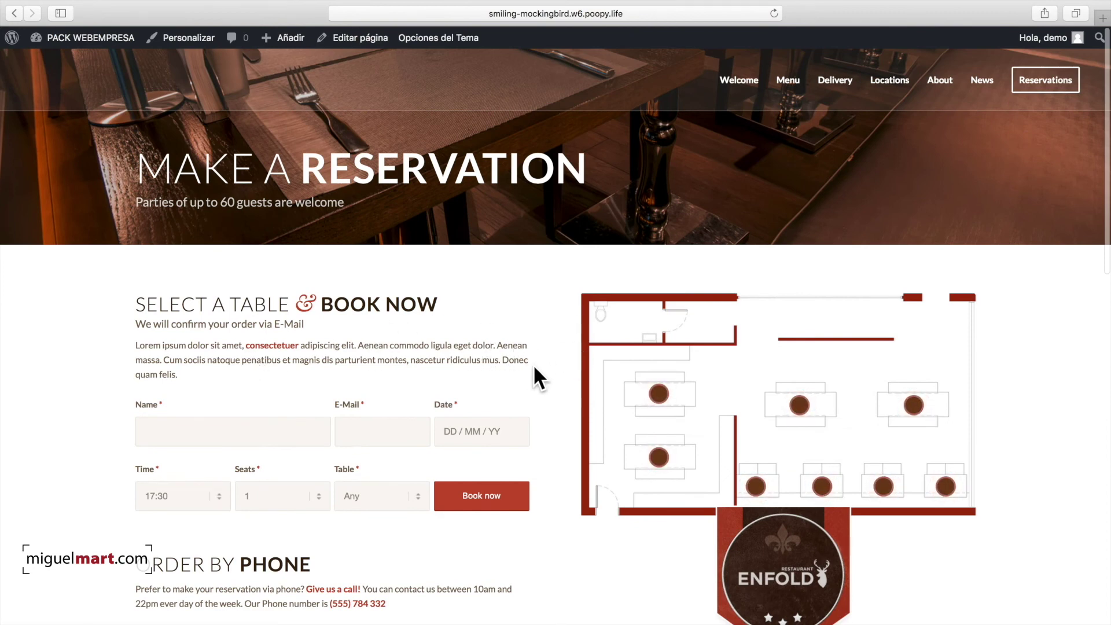
{"action": "scroll", "coordinate": [441, 363], "scroll_direction": "down", "scroll_amount": 15}
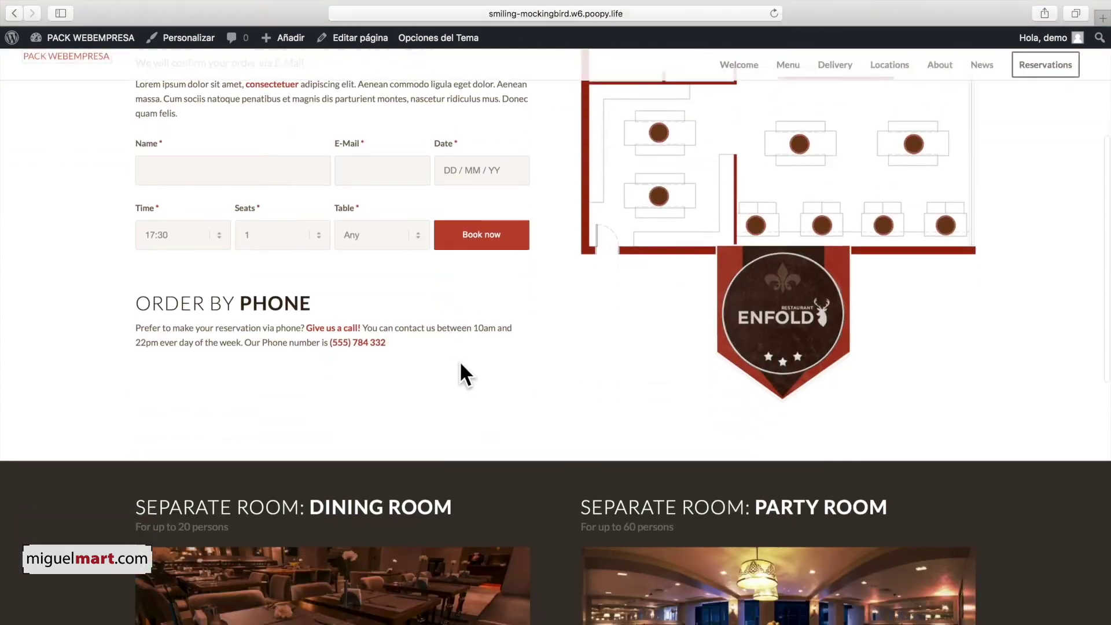
{"action": "scroll", "coordinate": [573, 357], "scroll_direction": "up", "scroll_amount": 20}
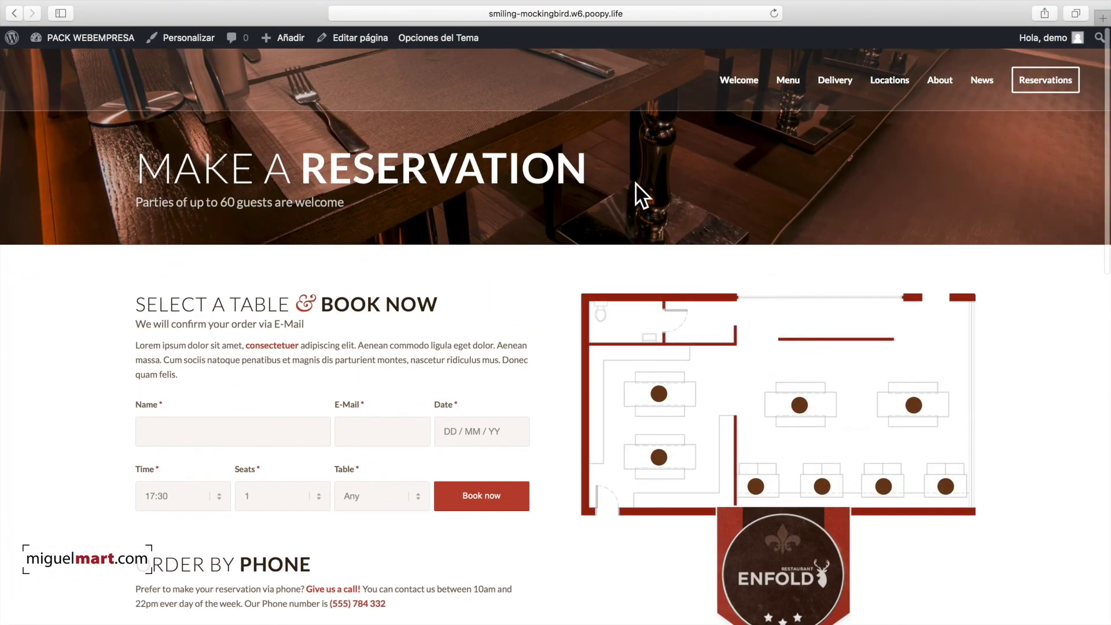
{"action": "left_click", "coordinate": [731, 81]}
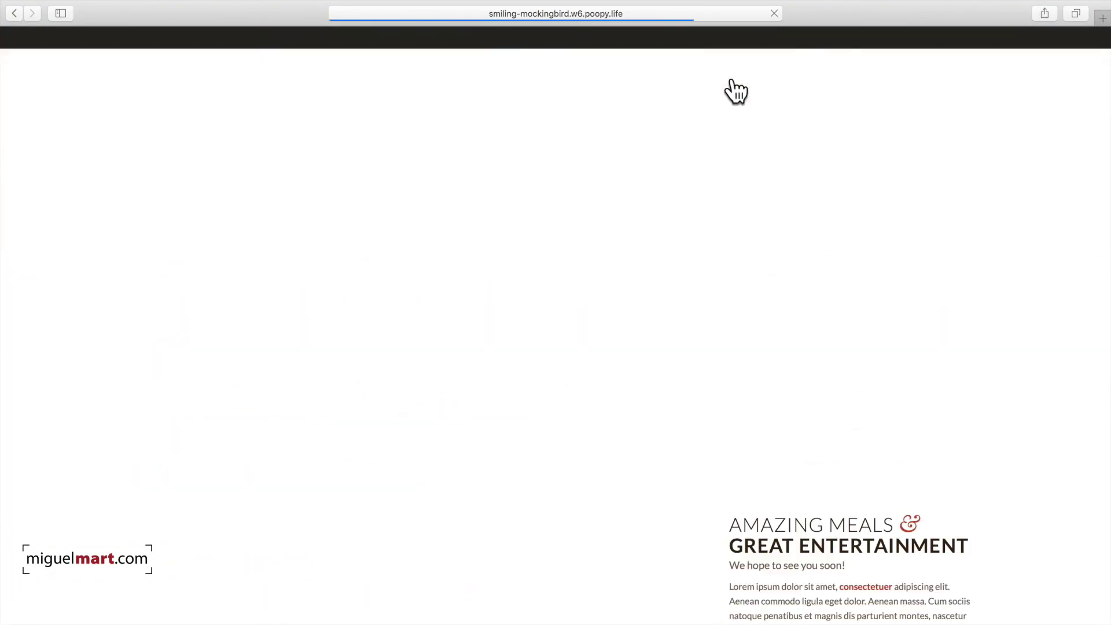